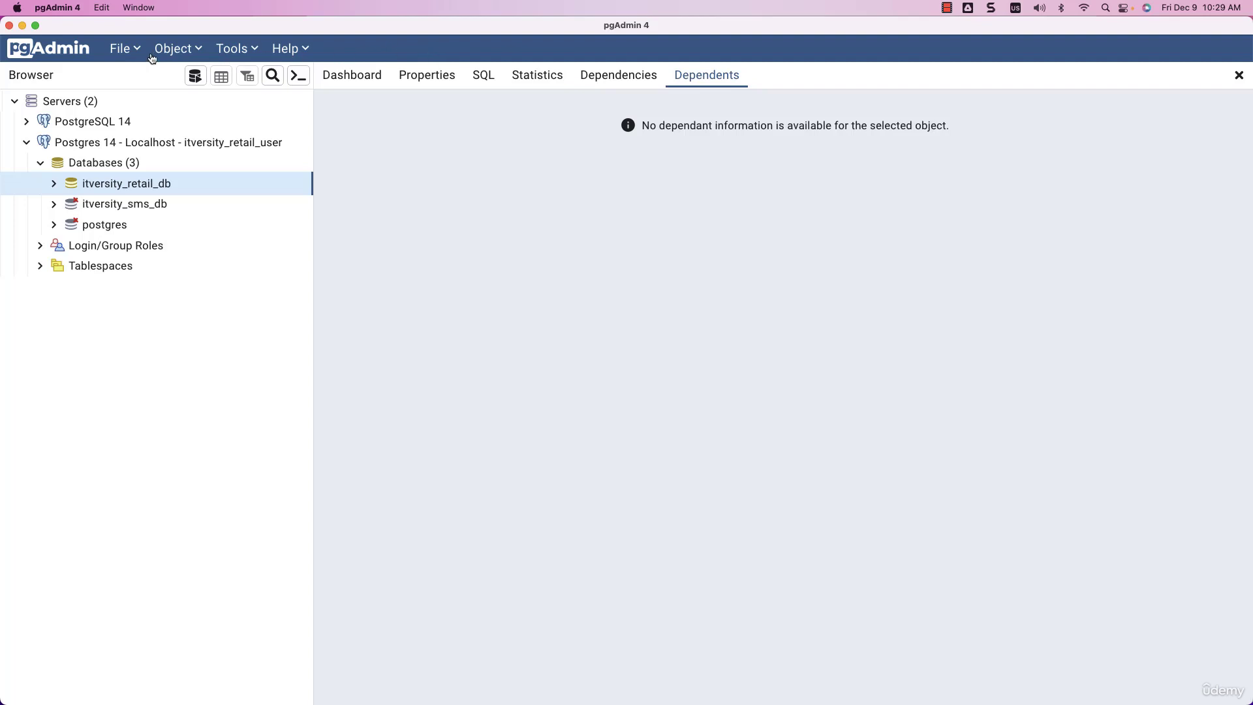
left_click(129, 56)
left_click(174, 56)
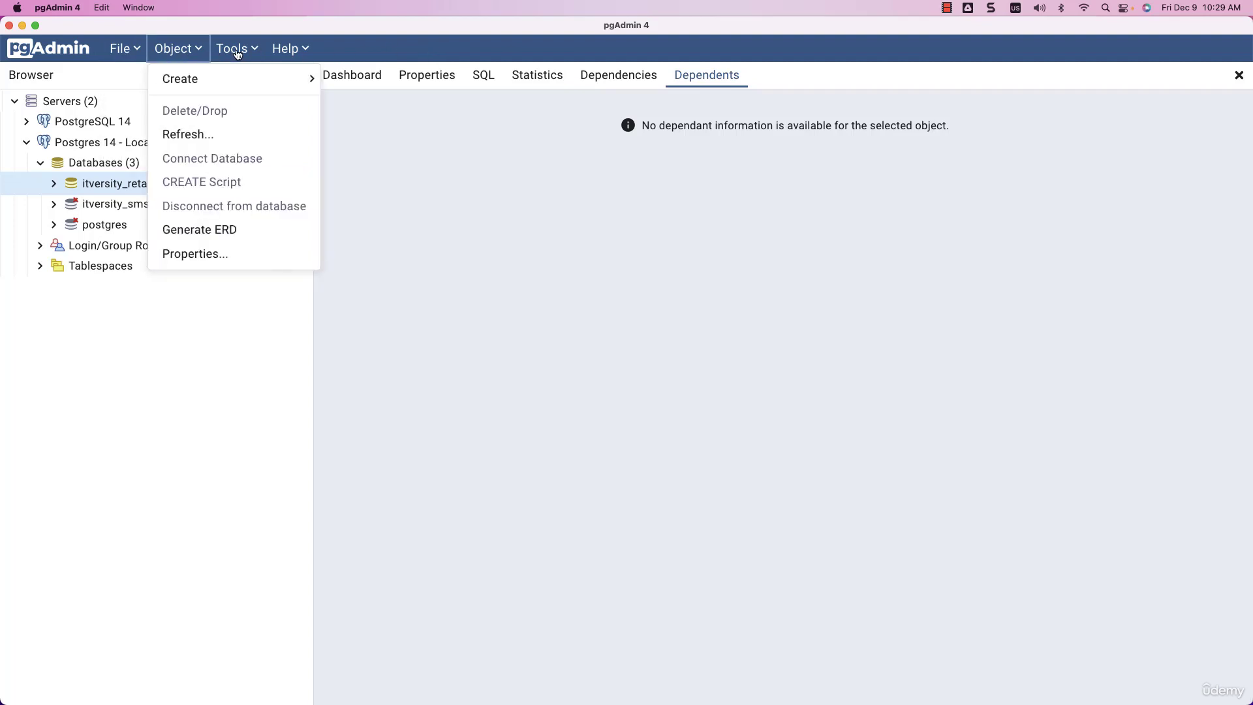
left_click(690, 263)
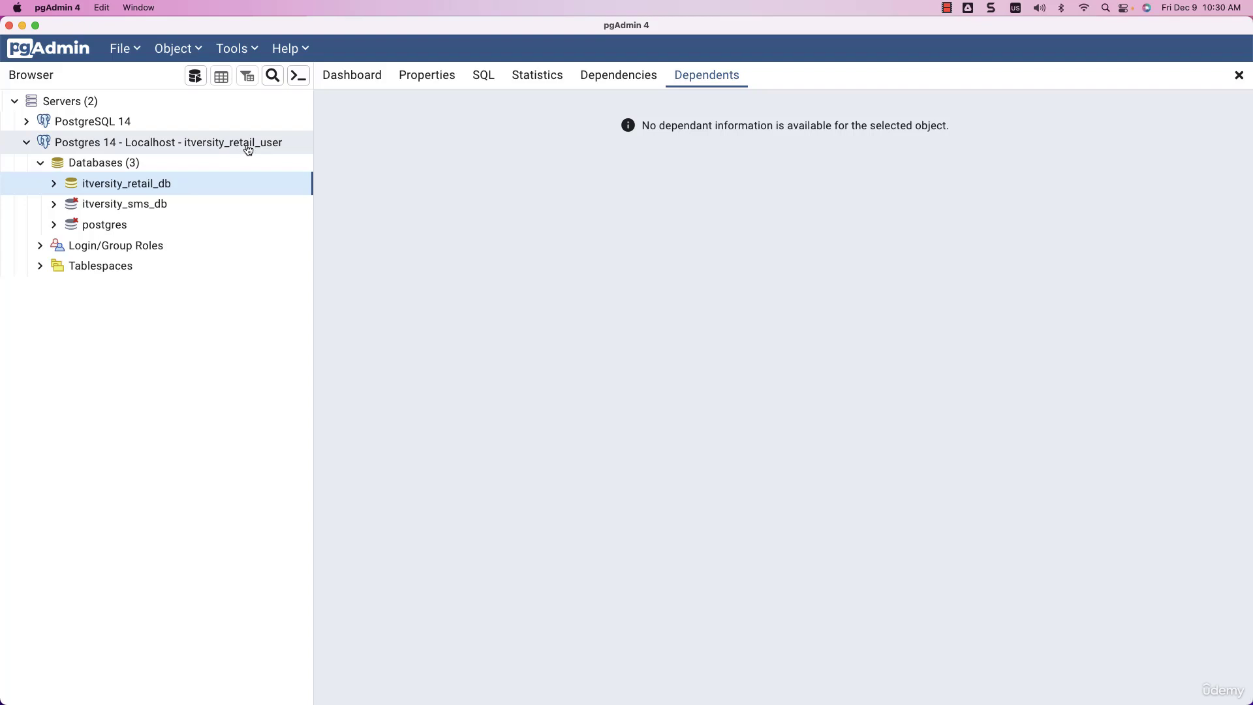
Open the Query Tool for the itversity_retail_db database
right_click(124, 188)
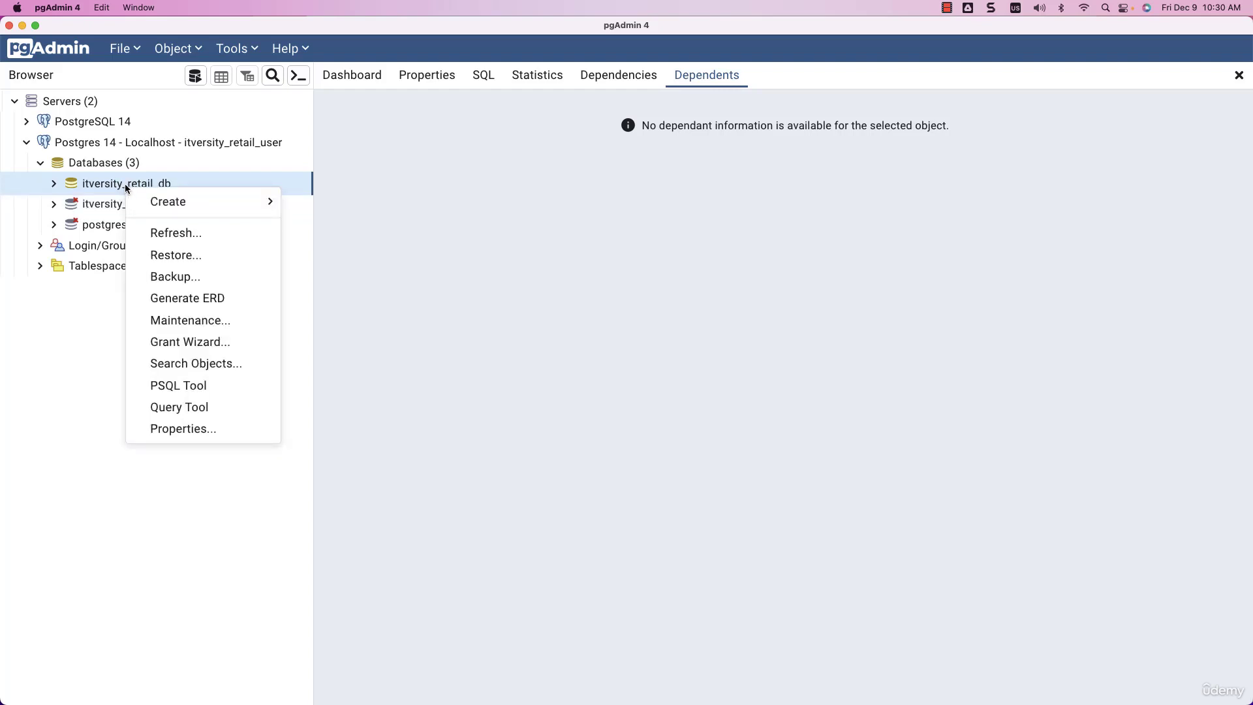
mouse_move(192, 203)
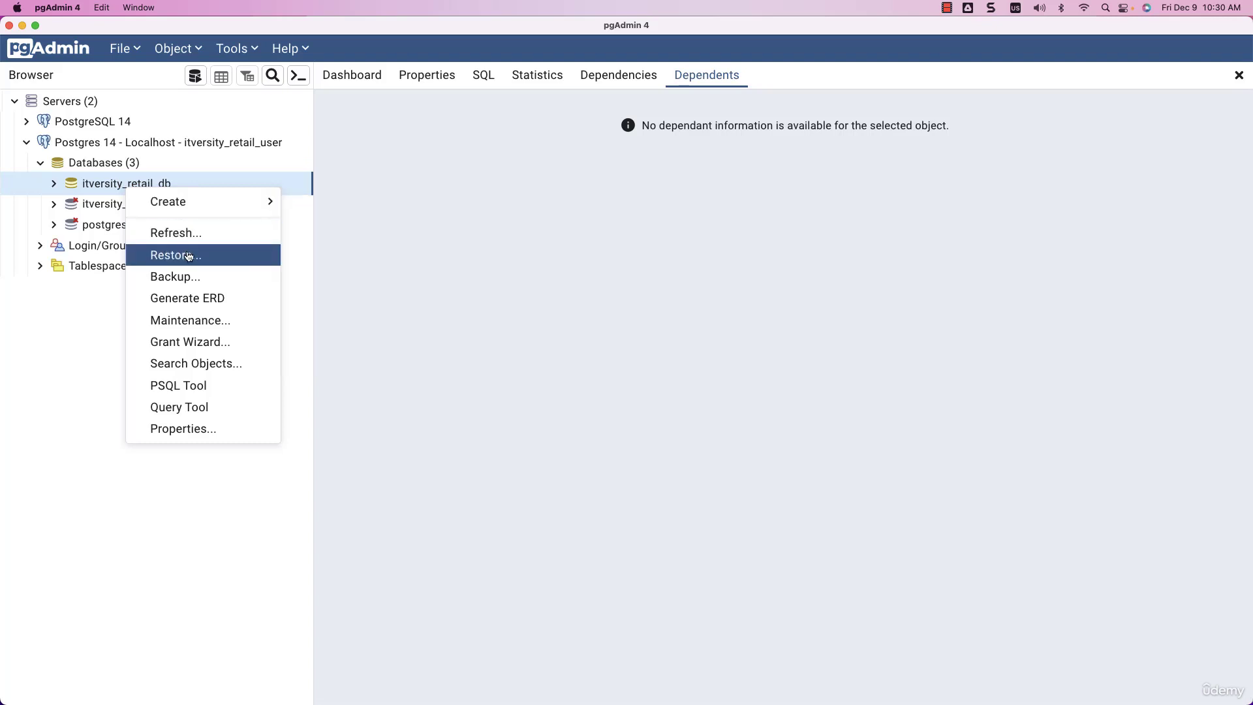
left_click(193, 413)
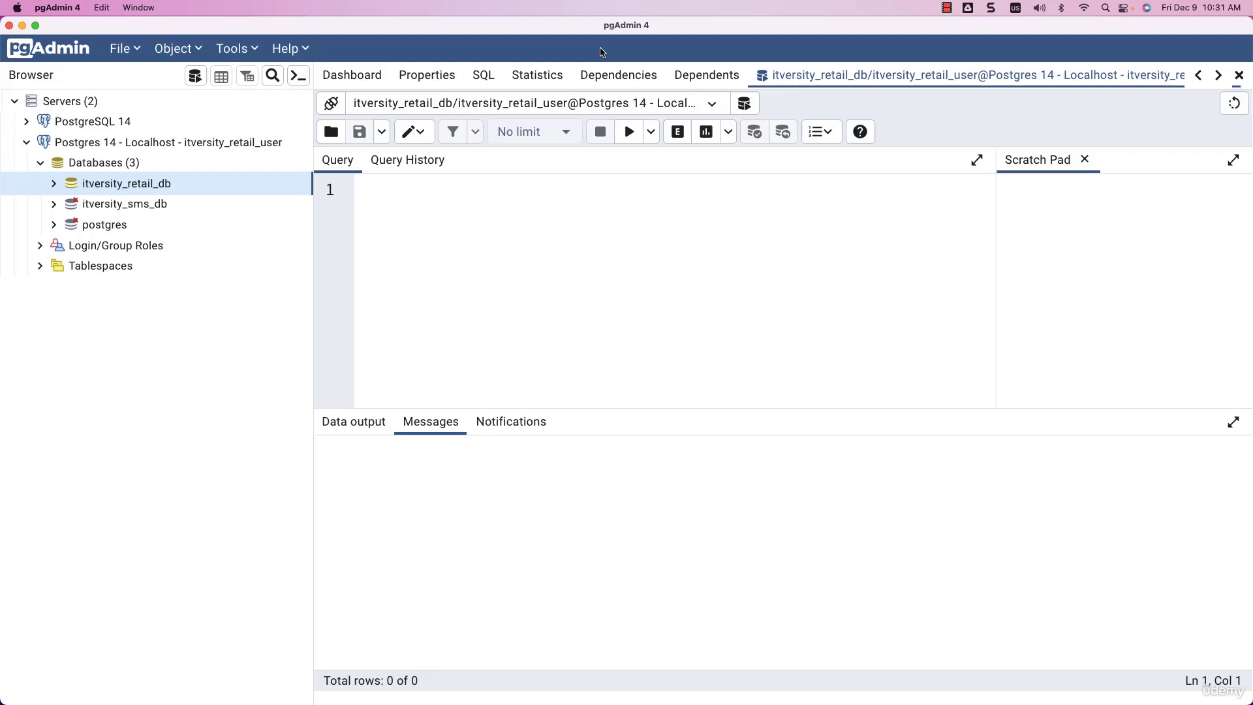
left_click(124, 48)
left_click(290, 48)
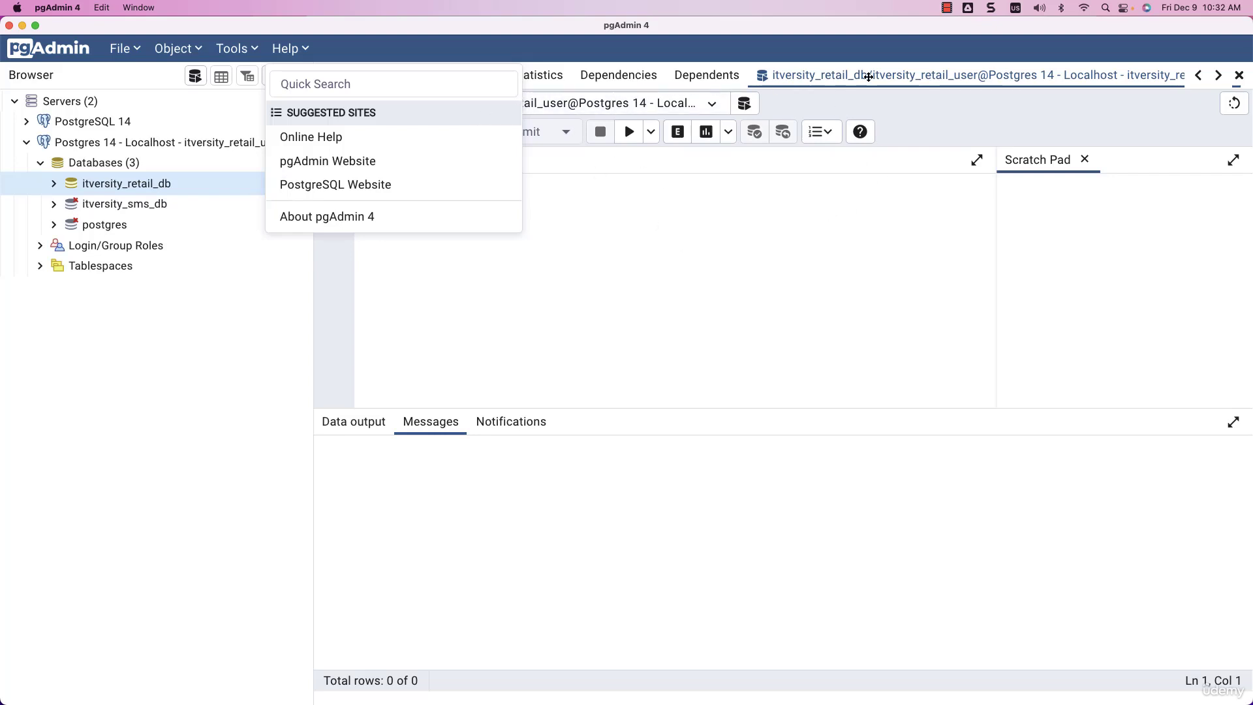
scroll(842, 74, "right", 2)
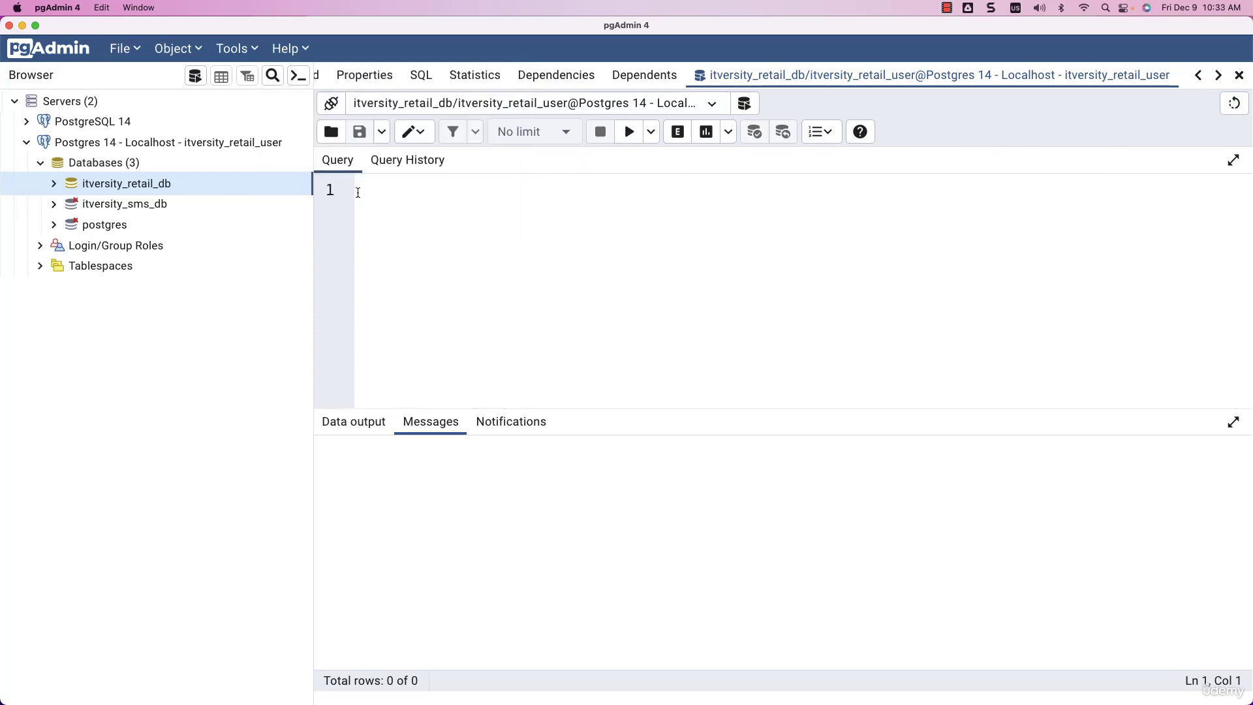
right_click(151, 186)
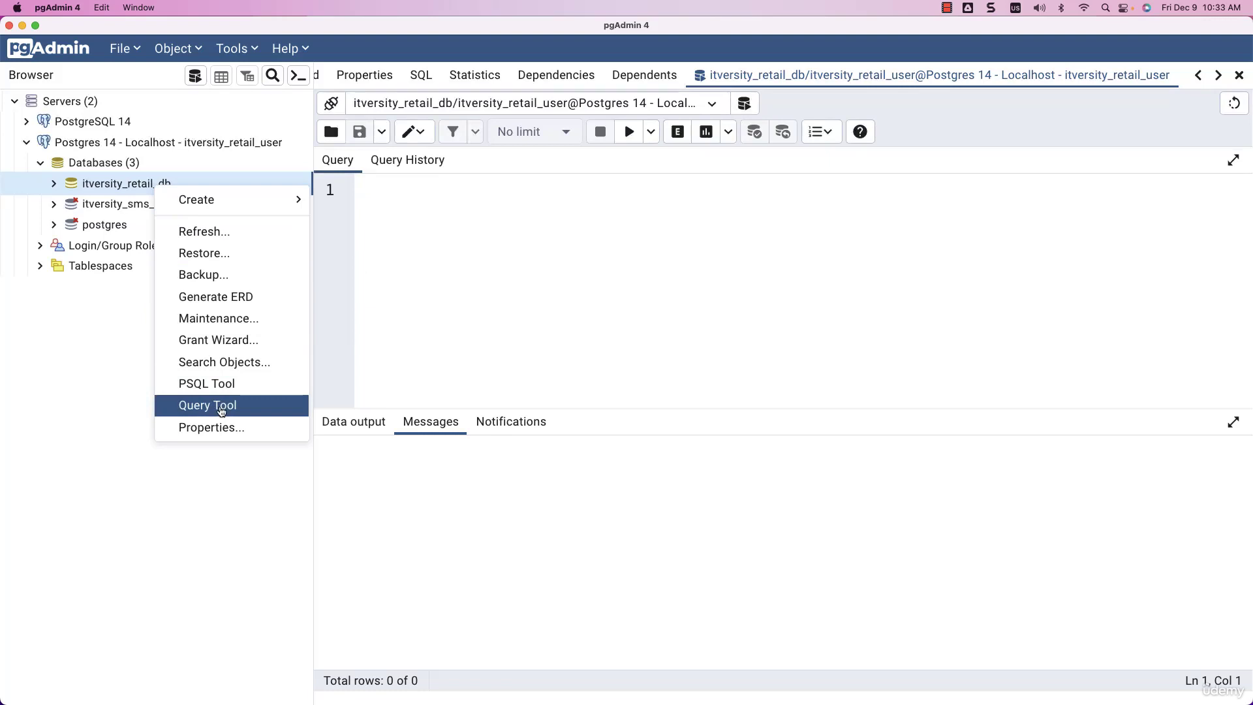
left_click(369, 195)
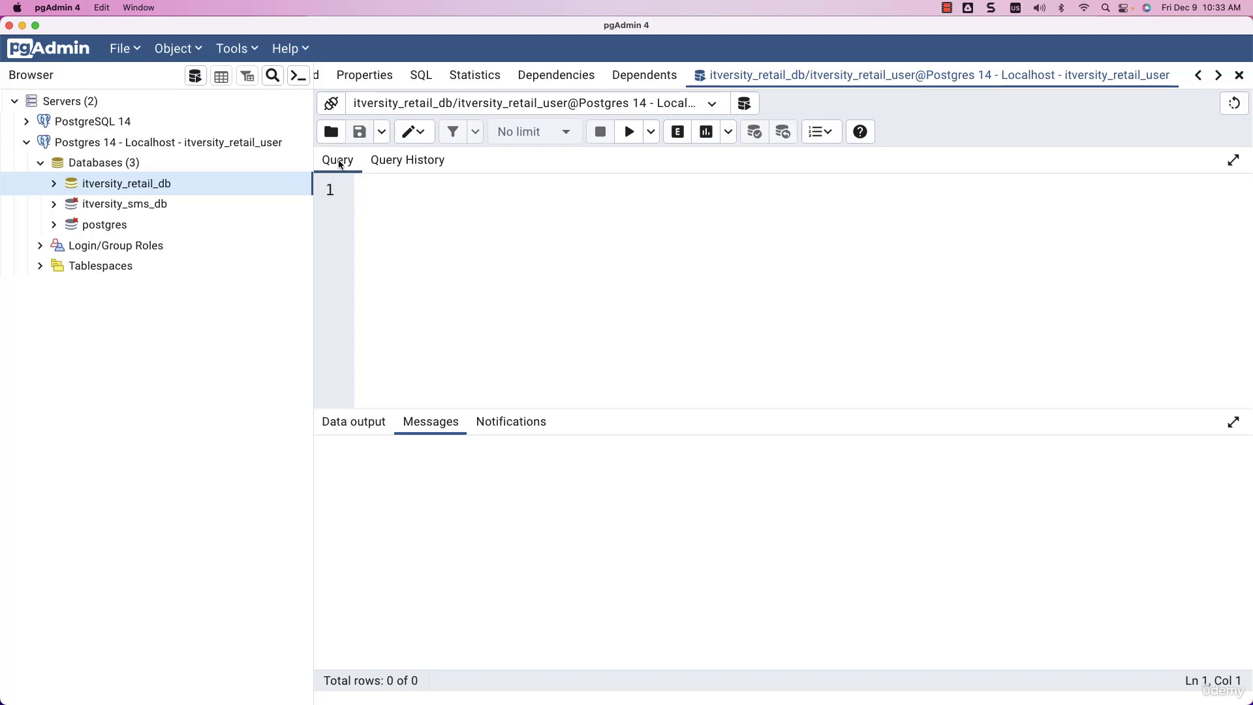
Check the query history of the itversity_retail_db session and return to the query editor
left_click(409, 165)
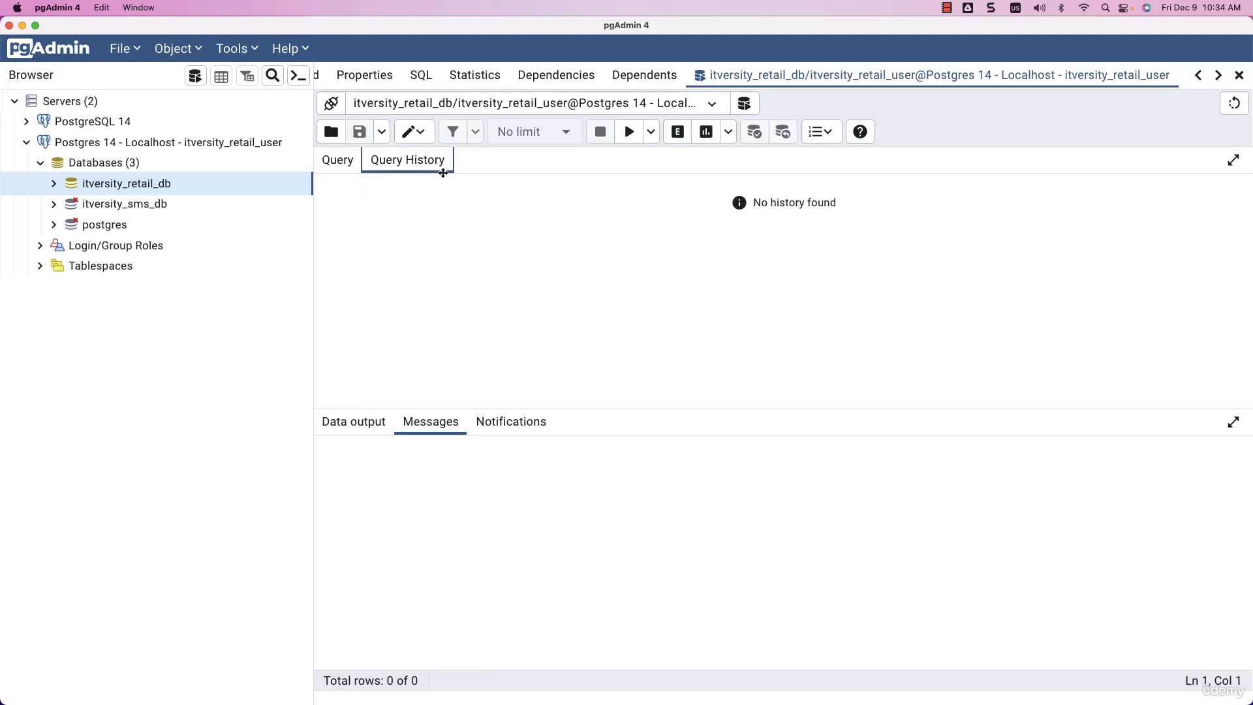
left_click(351, 167)
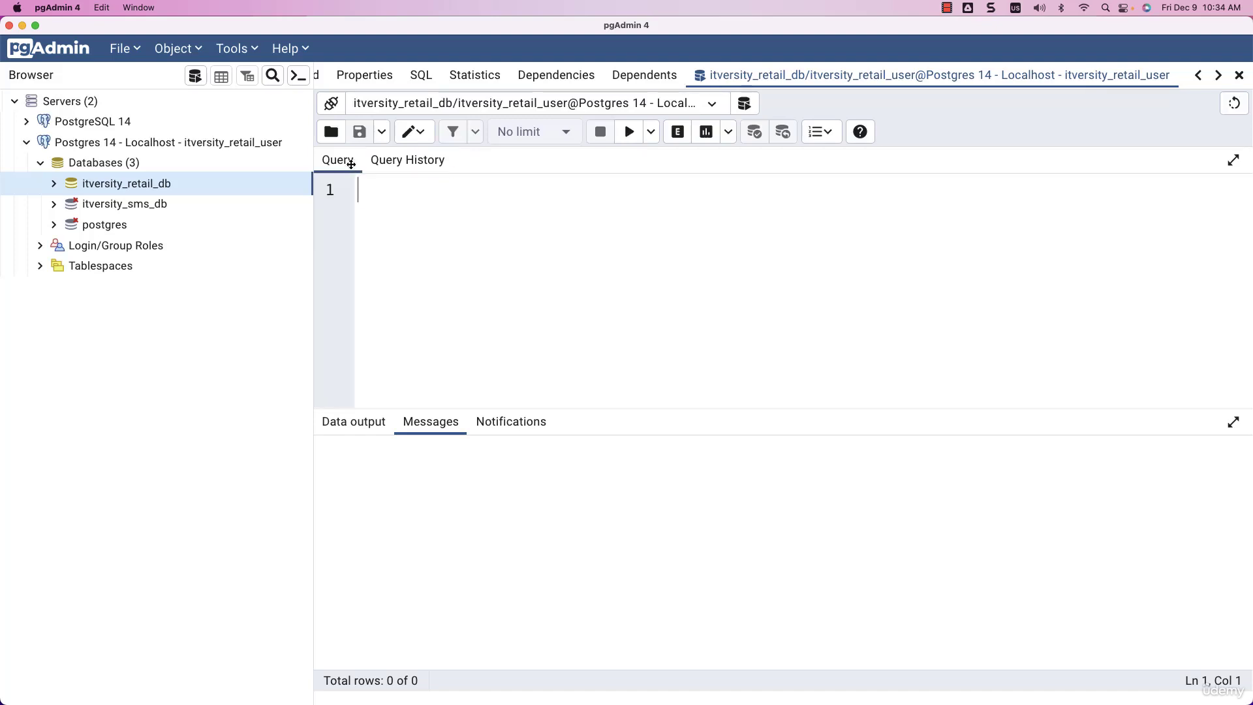
left_click(418, 168)
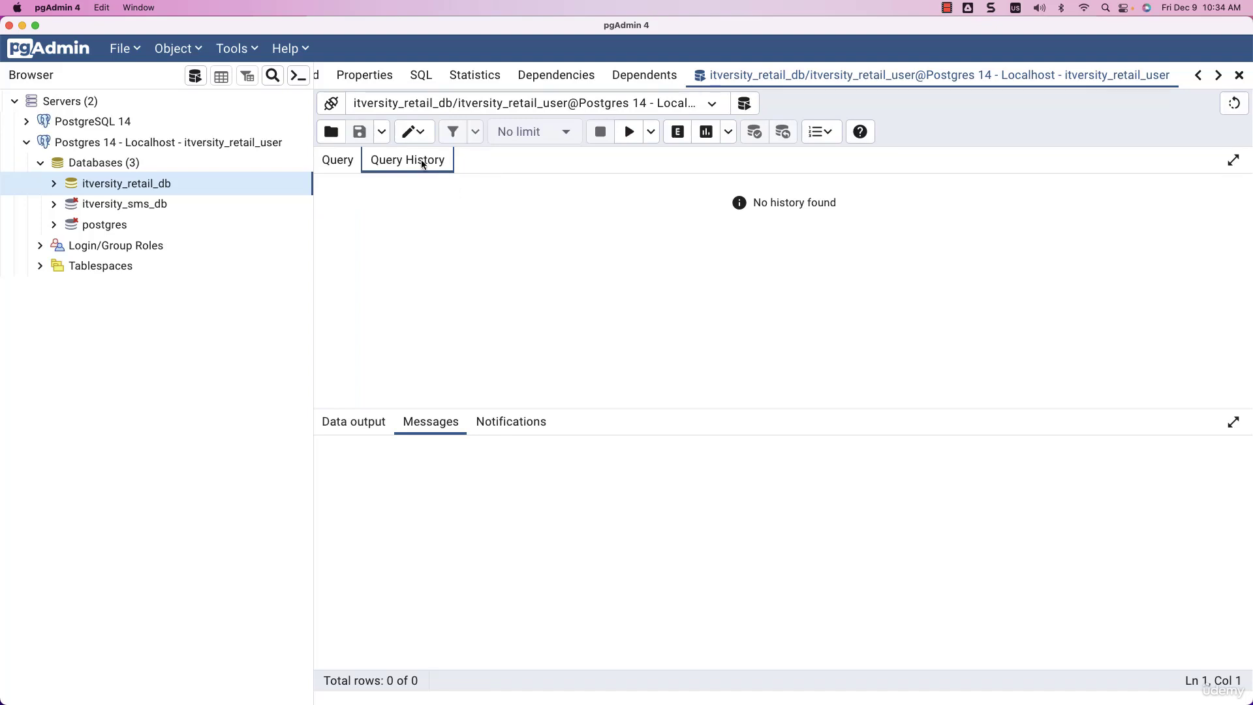
left_click(354, 169)
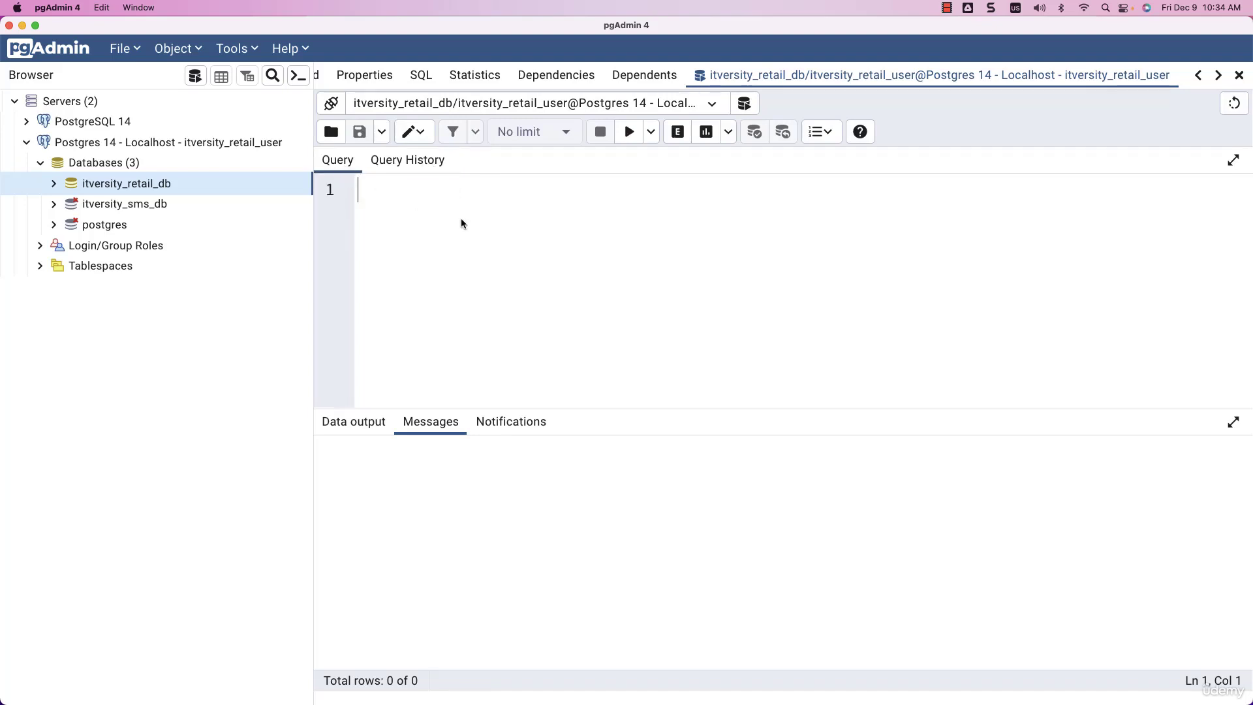
Start a query with the SELECT keyword in the empty query editor
left_click(453, 186)
type("SE")
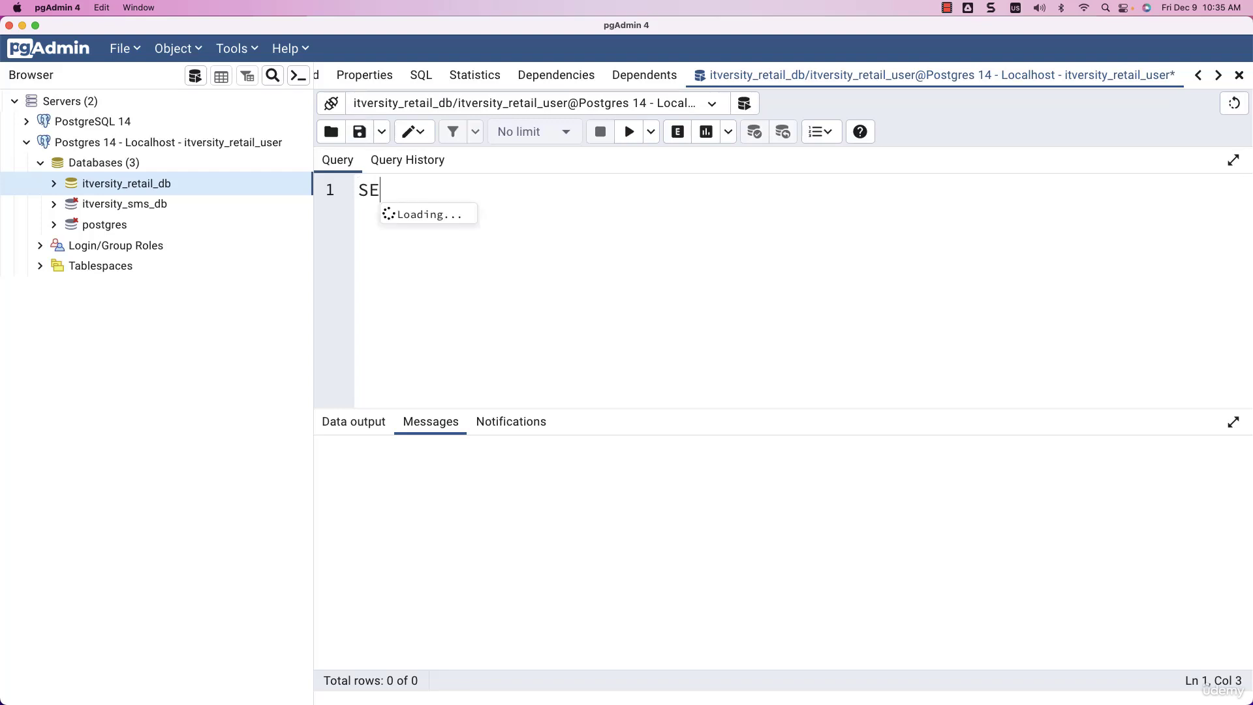
type("LECT")
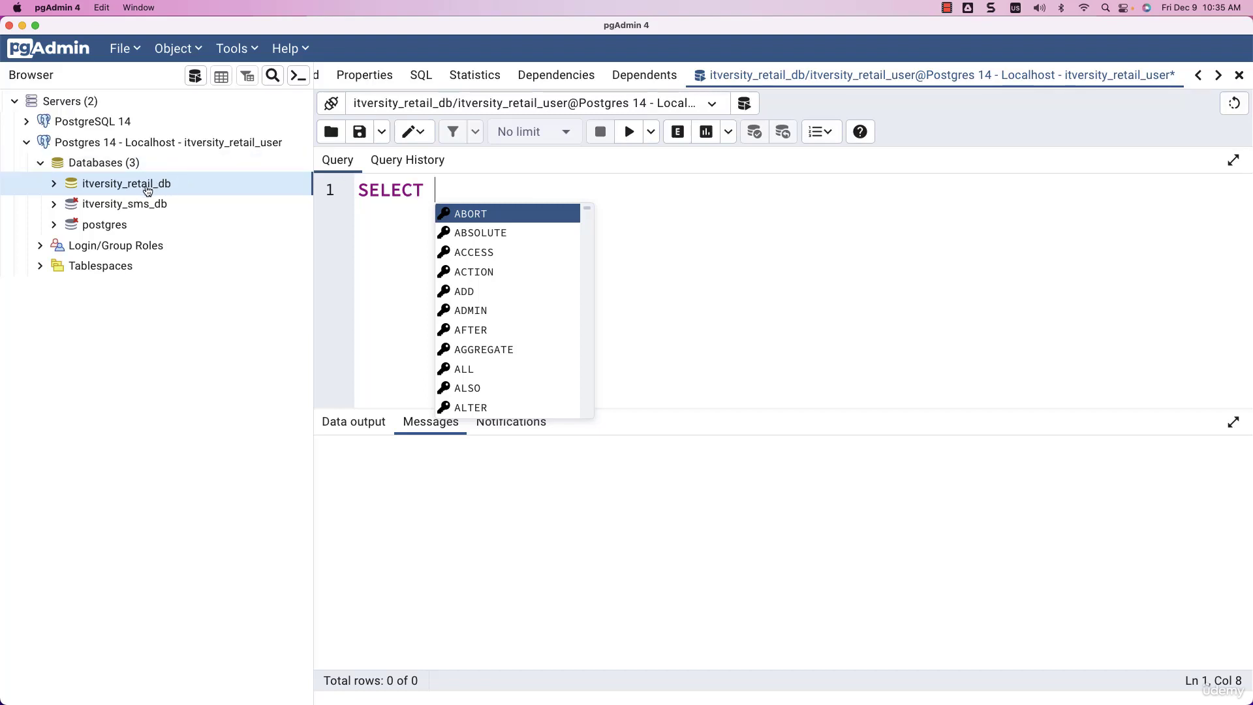
Expand itversity_retail_db in the object tree down to the list of tables in its public schema
left_click(54, 184)
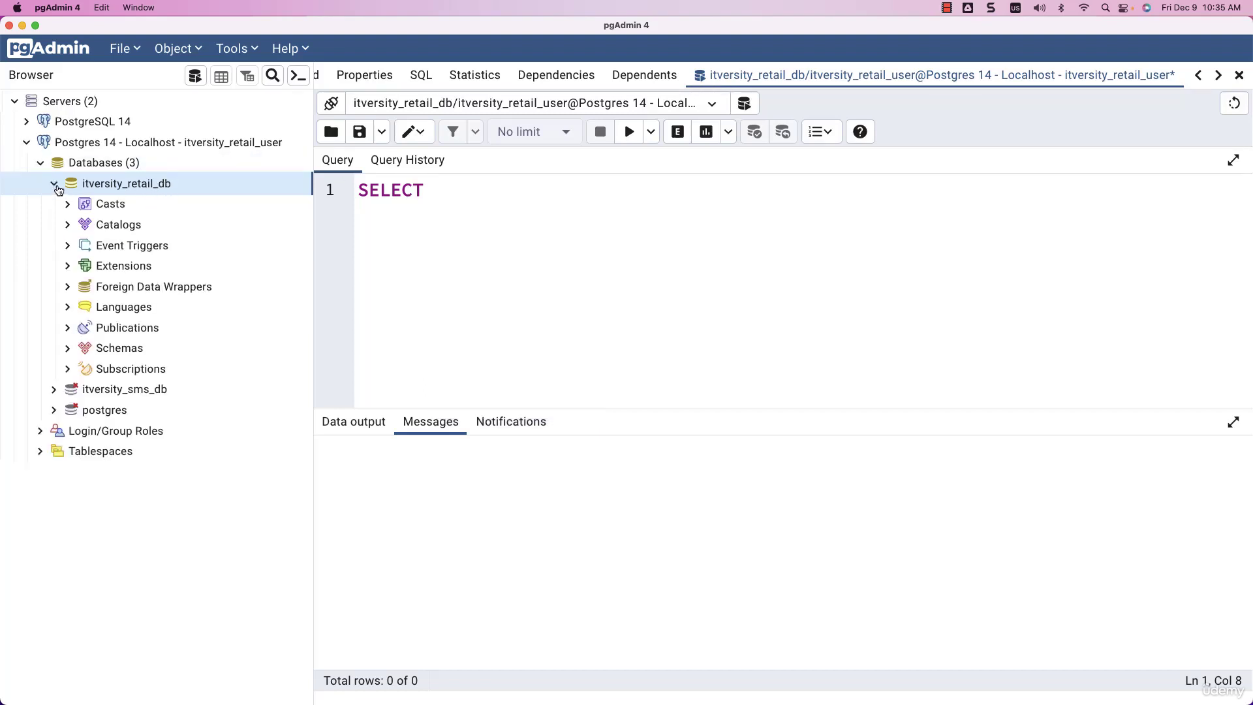
left_click(68, 348)
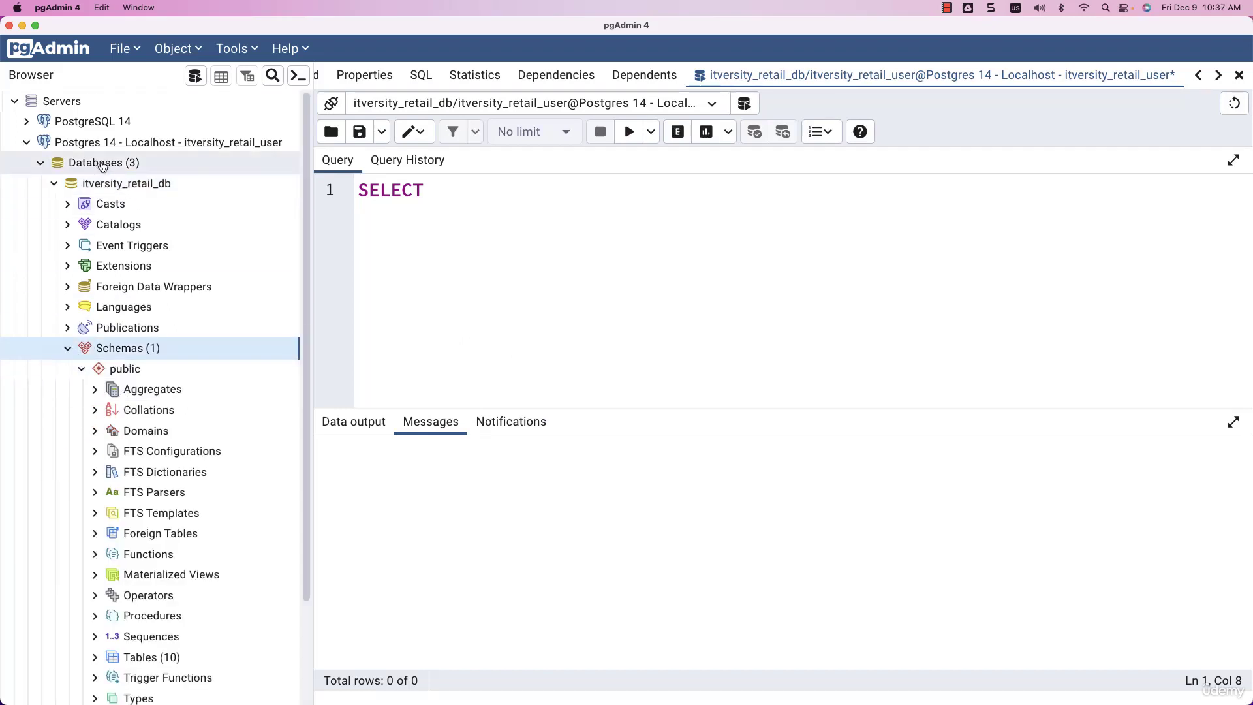
left_click(139, 190)
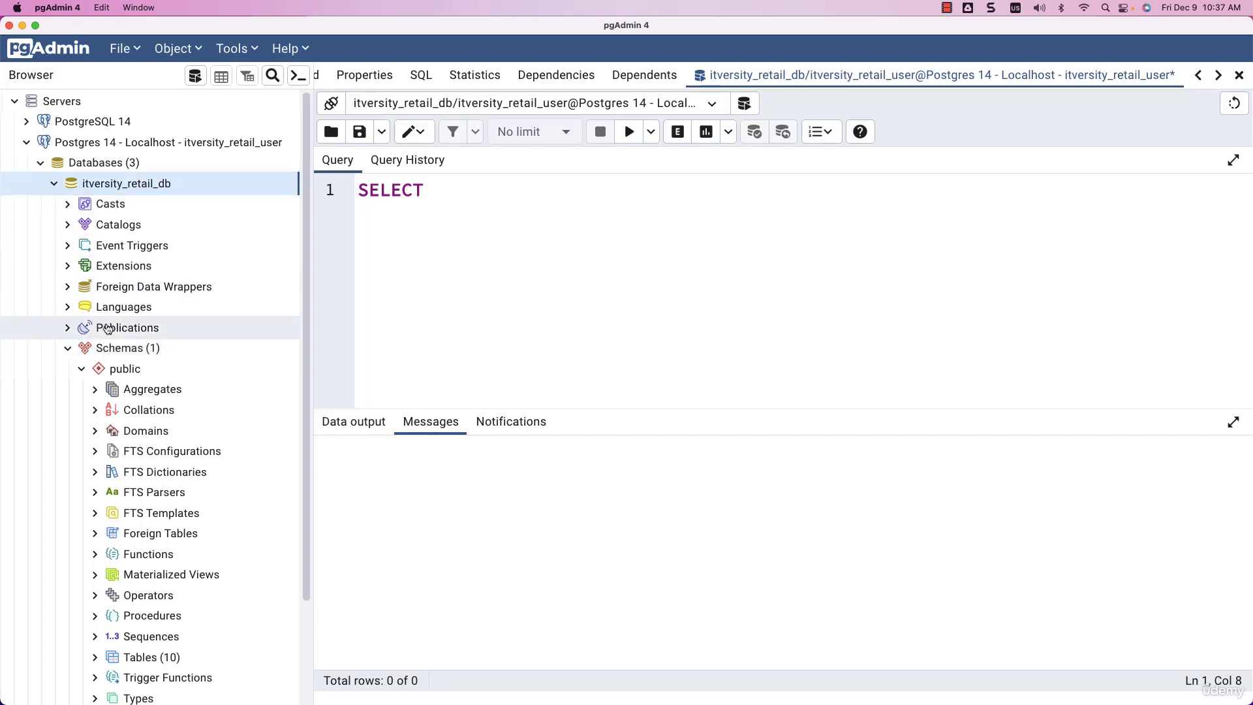
left_click(115, 352)
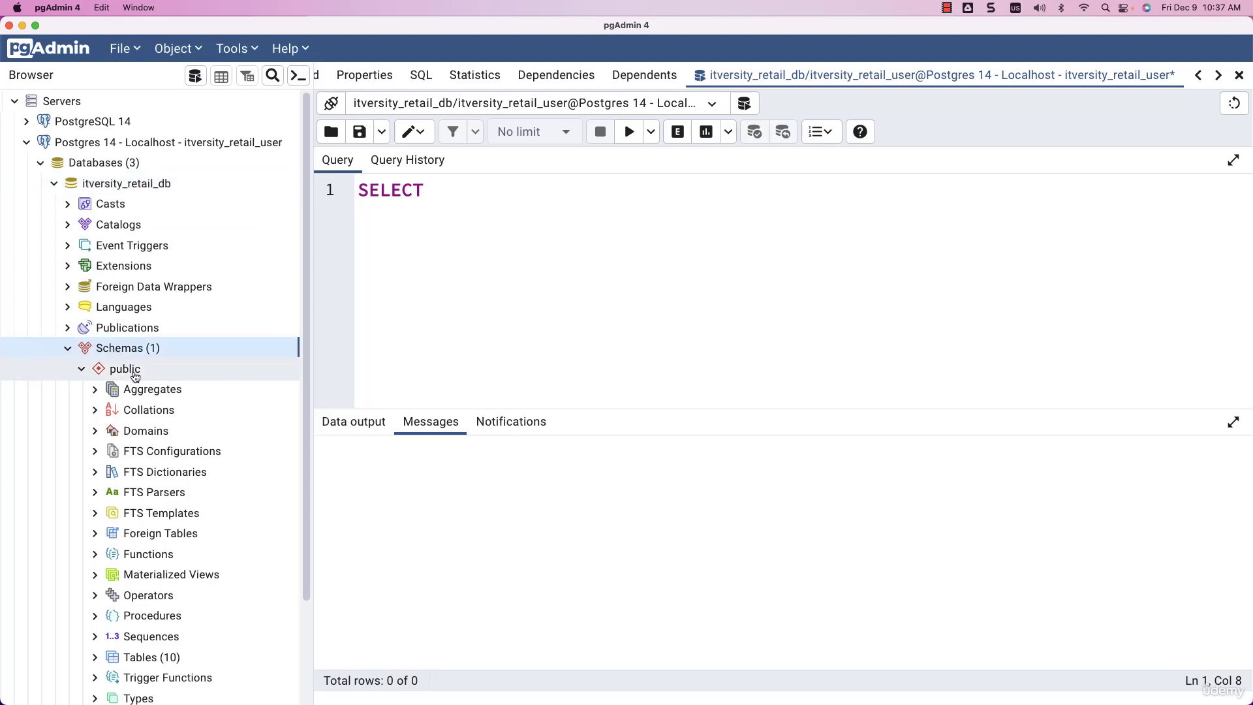
left_click(135, 376)
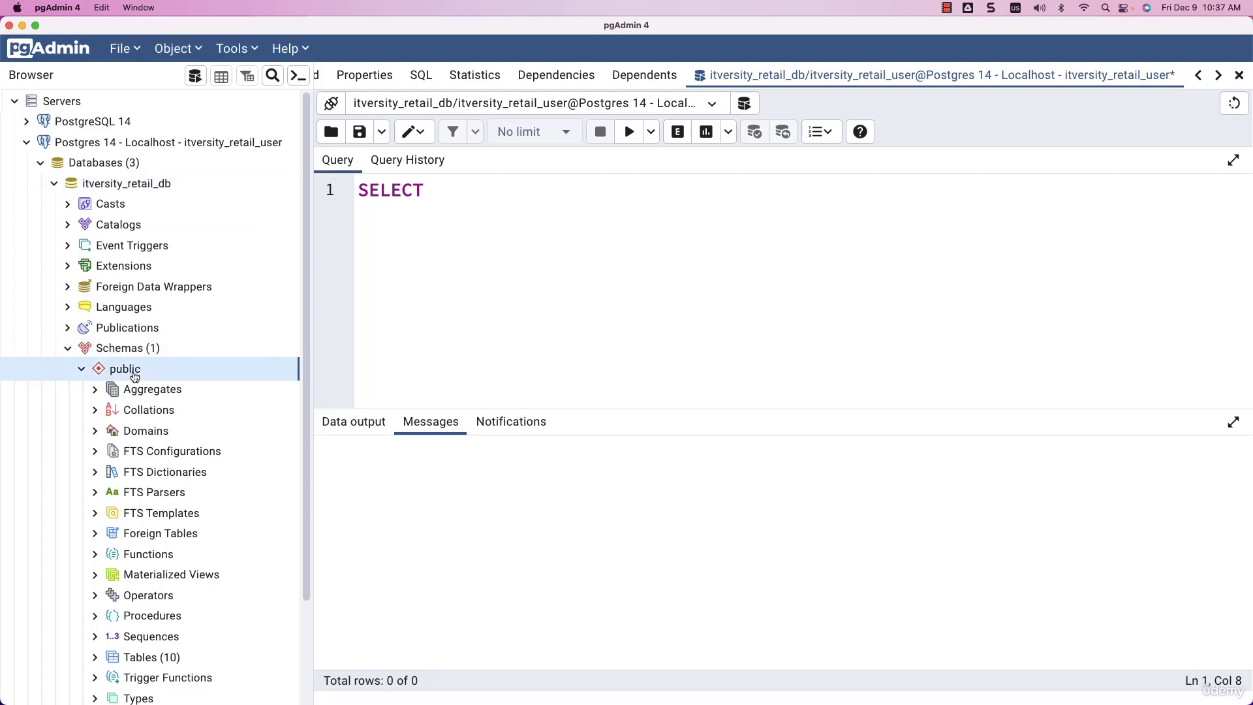
left_click(83, 370)
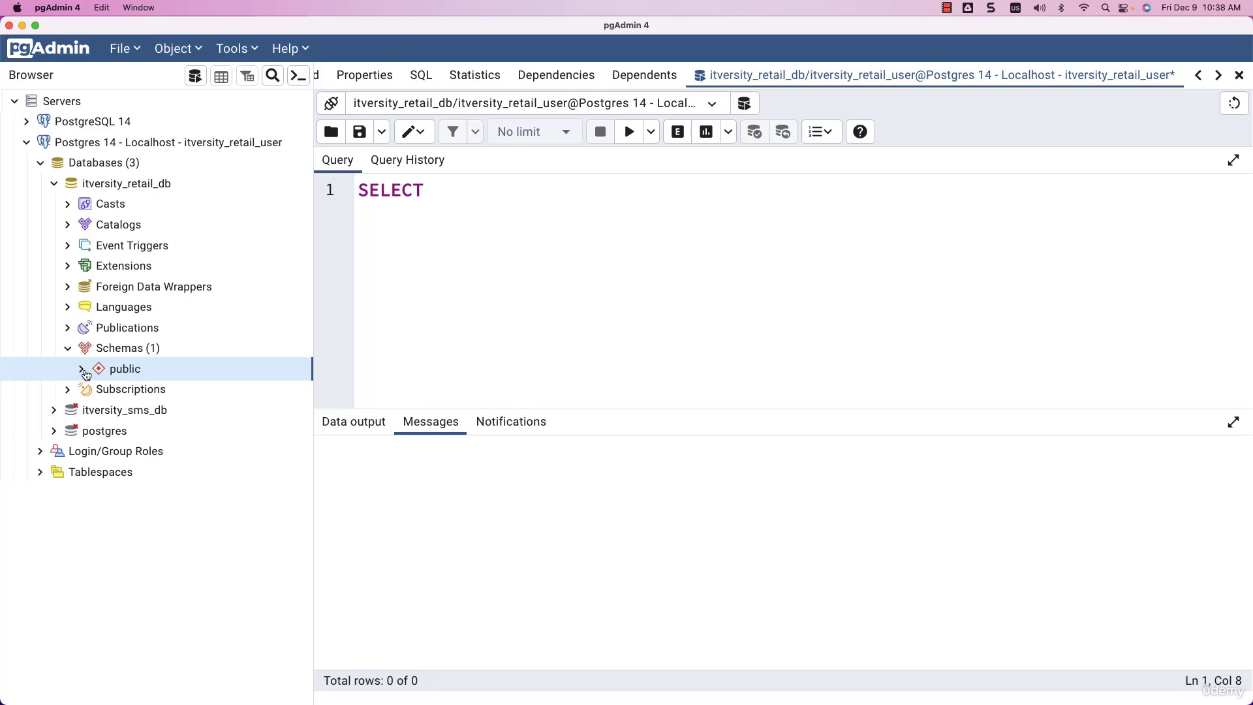
left_click(83, 370)
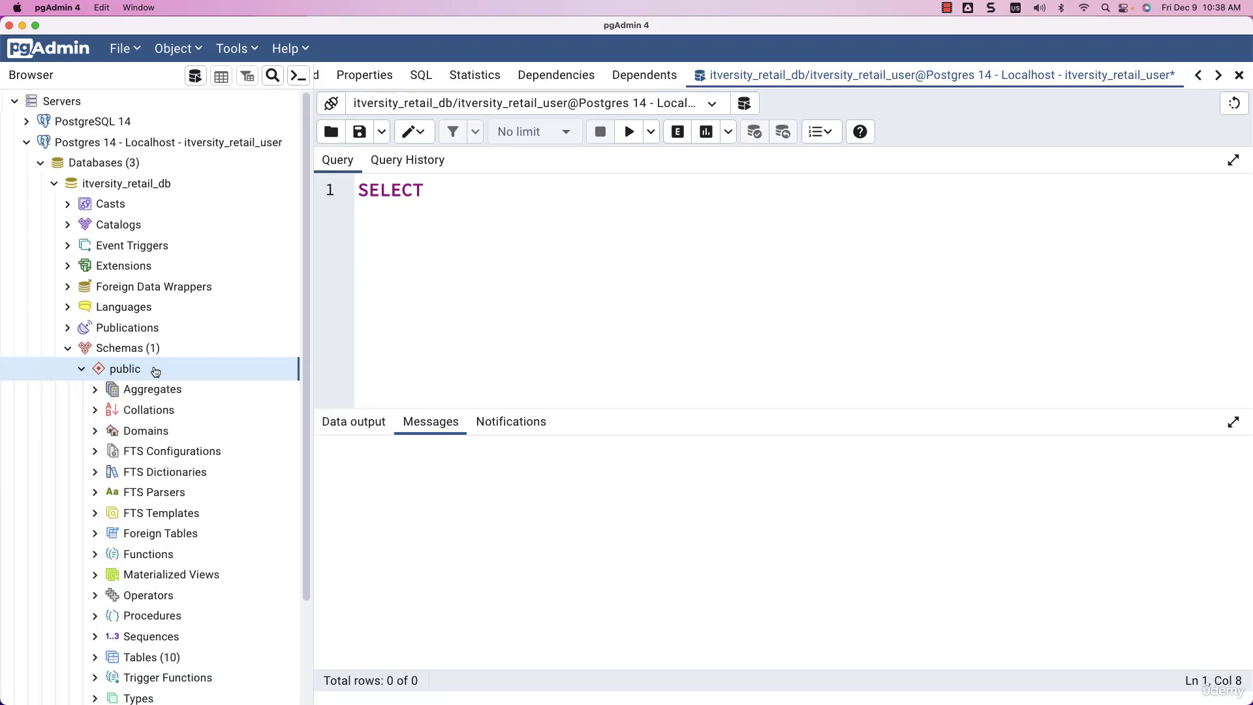
scroll(196, 352, "down", 5)
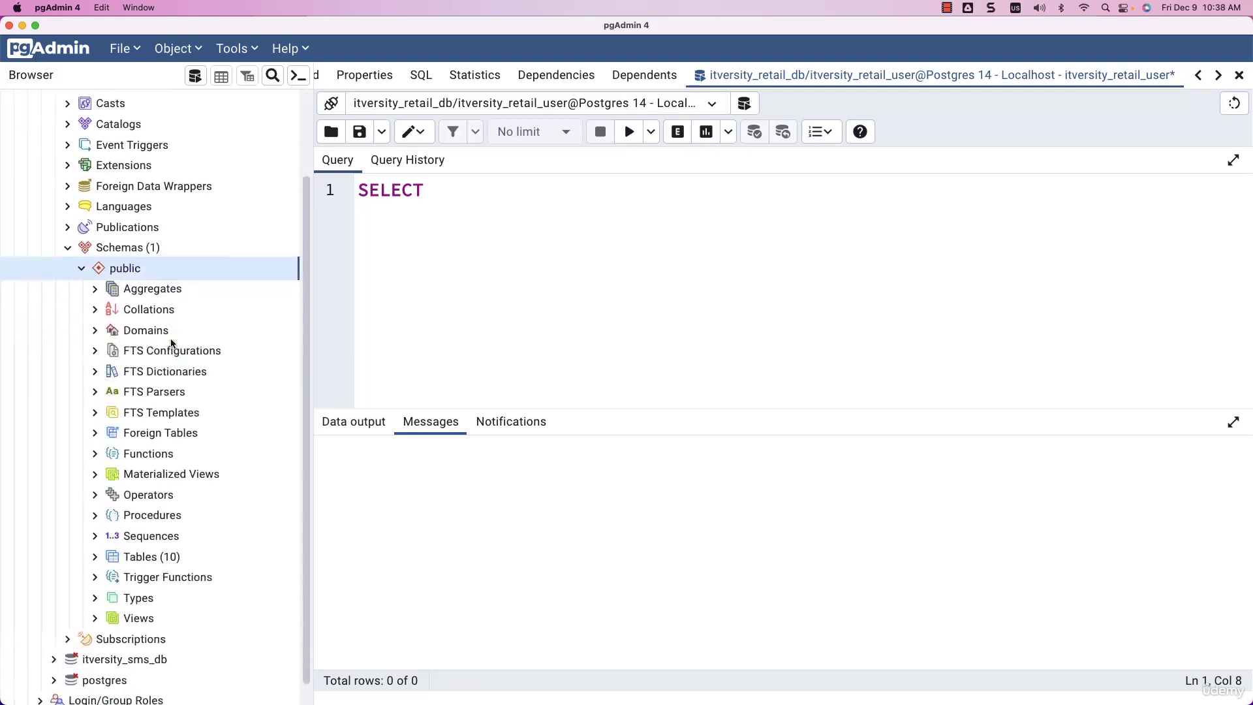
left_click(96, 534)
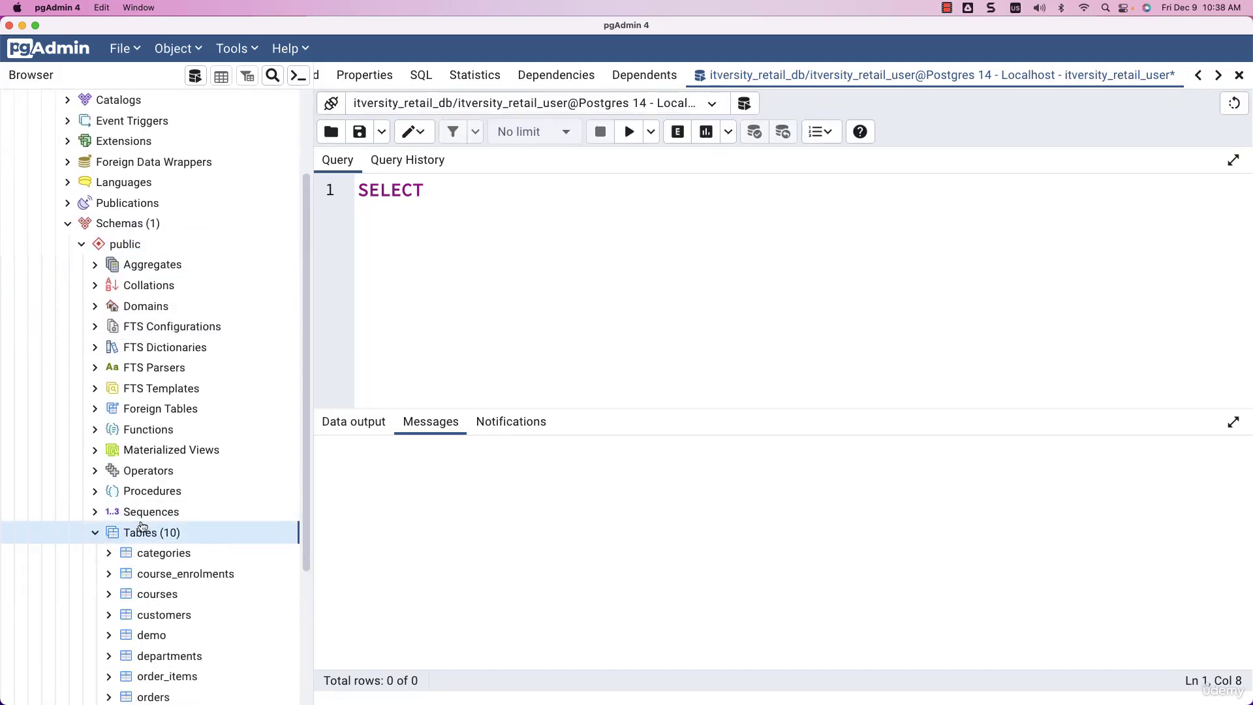
scroll(207, 516, "down", 3)
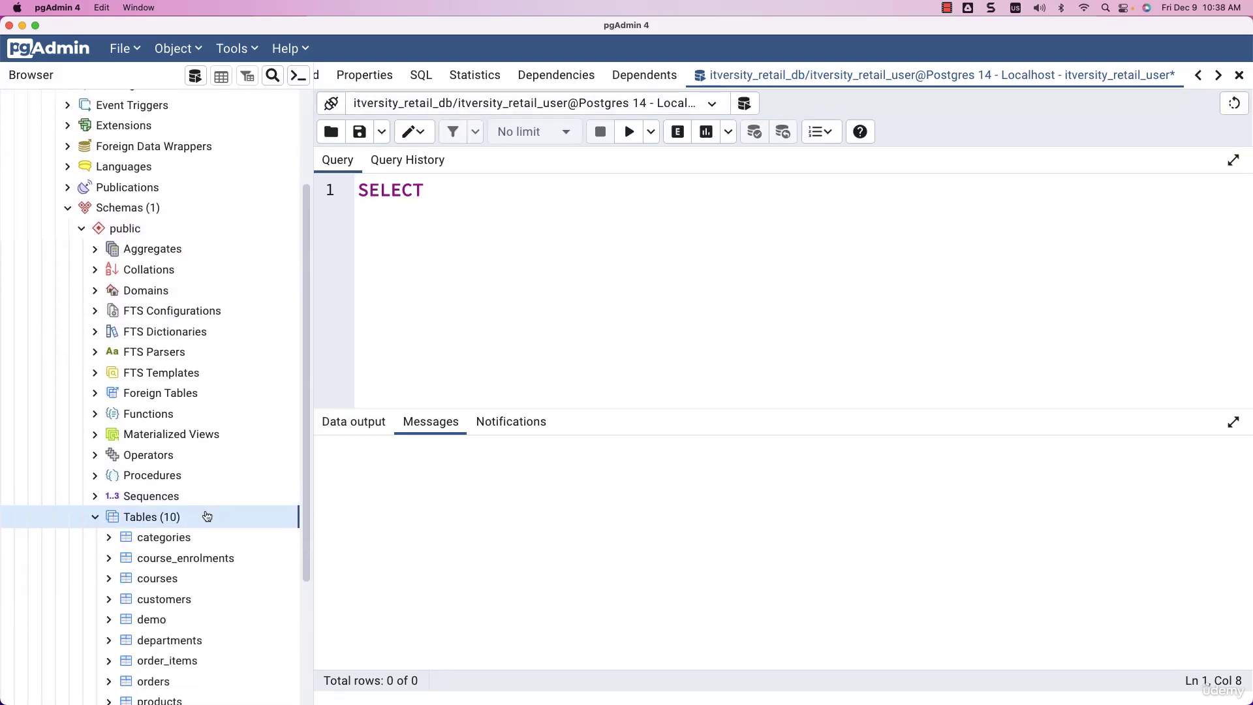
scroll(202, 509, "down", 1)
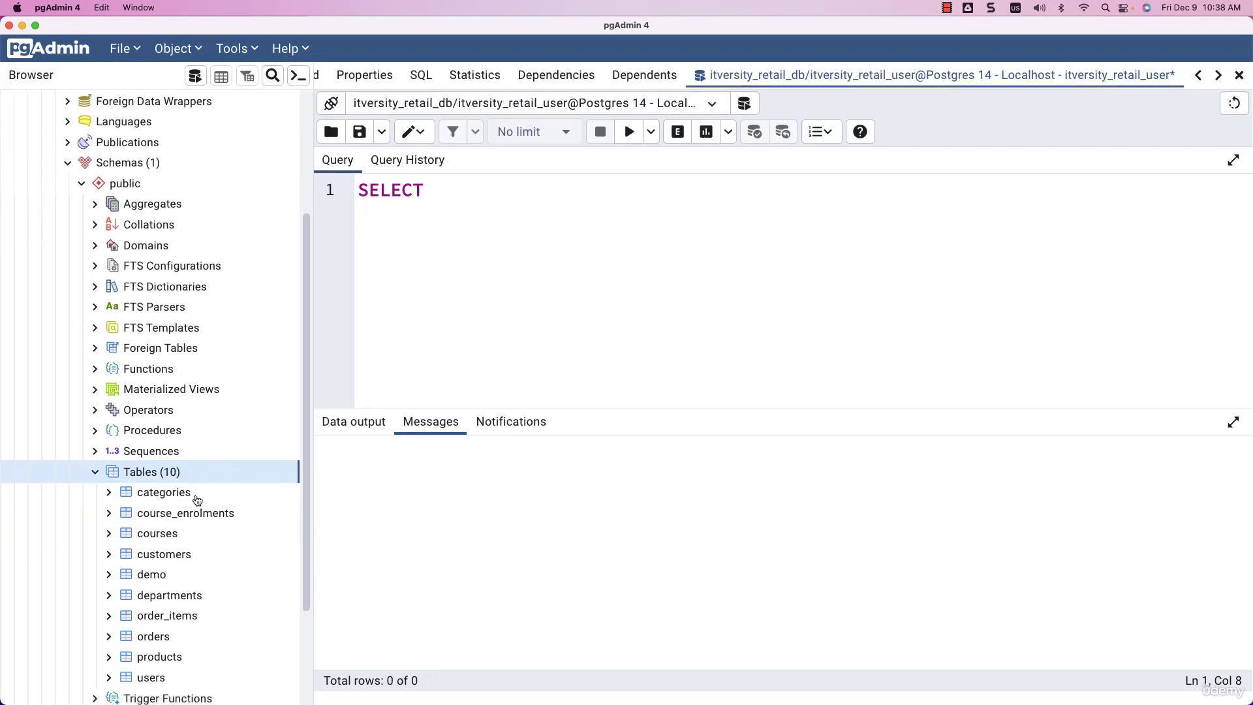
Look through the retail tables categories, departments, order_items, orders and products in the public schema
left_click(186, 495)
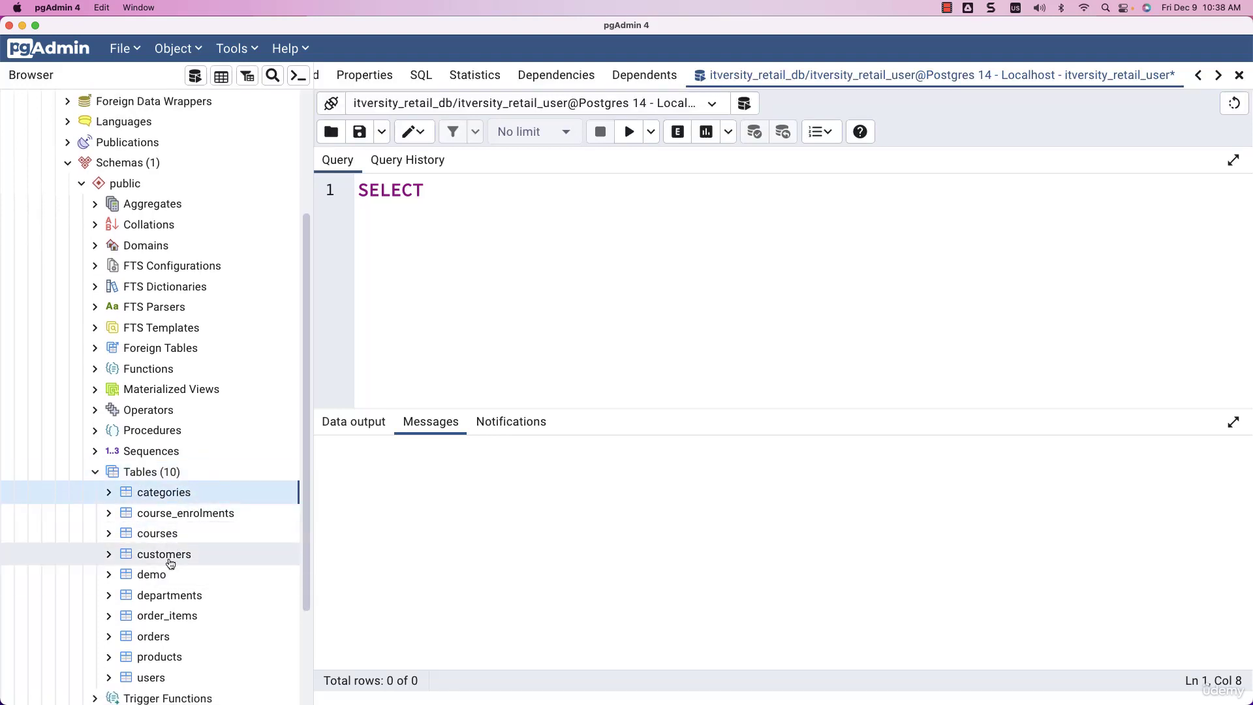
left_click(182, 596)
left_click(185, 617)
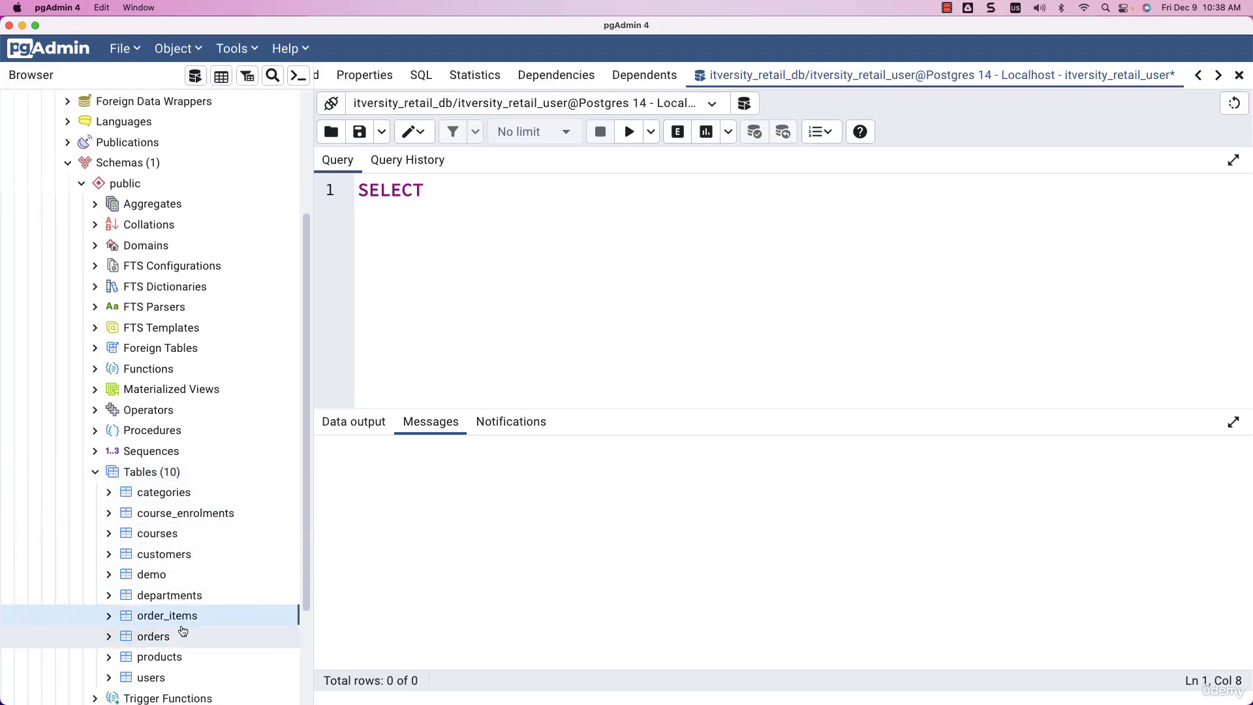
left_click(163, 638)
left_click(171, 664)
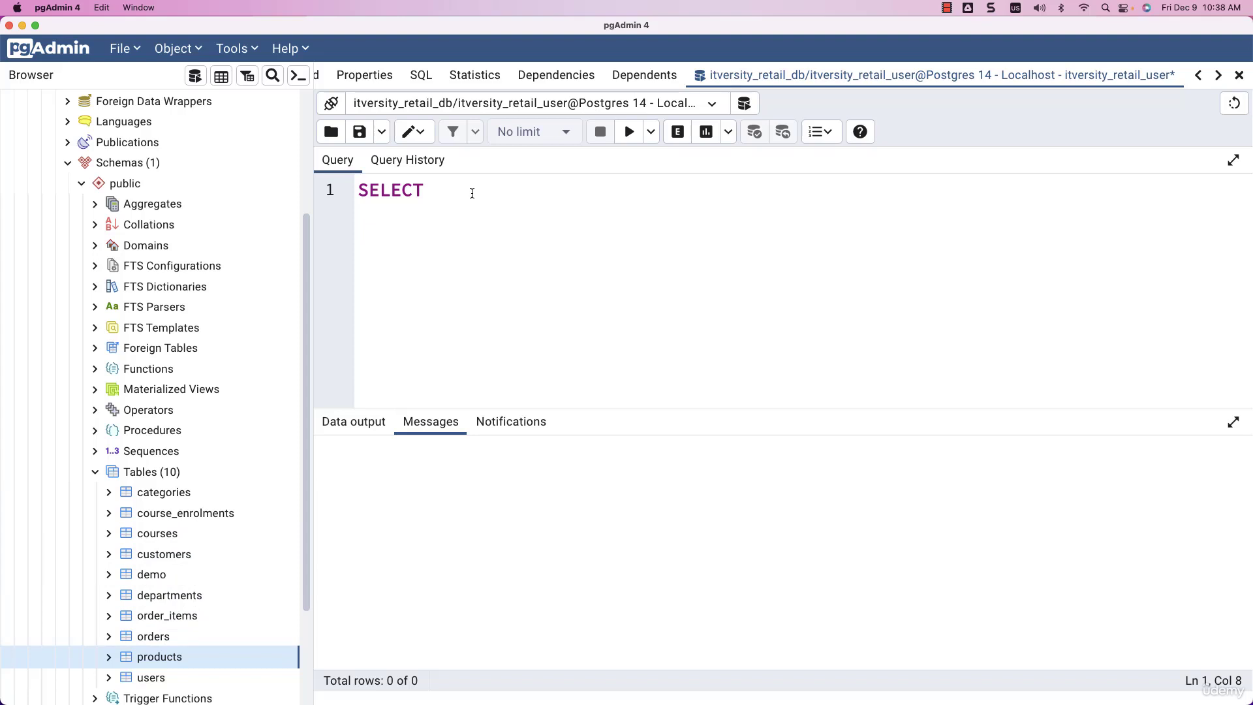
Expand the orders table and its columns in the object tree to review the column names
double_click(153, 636)
scroll(223, 552, "down", 2)
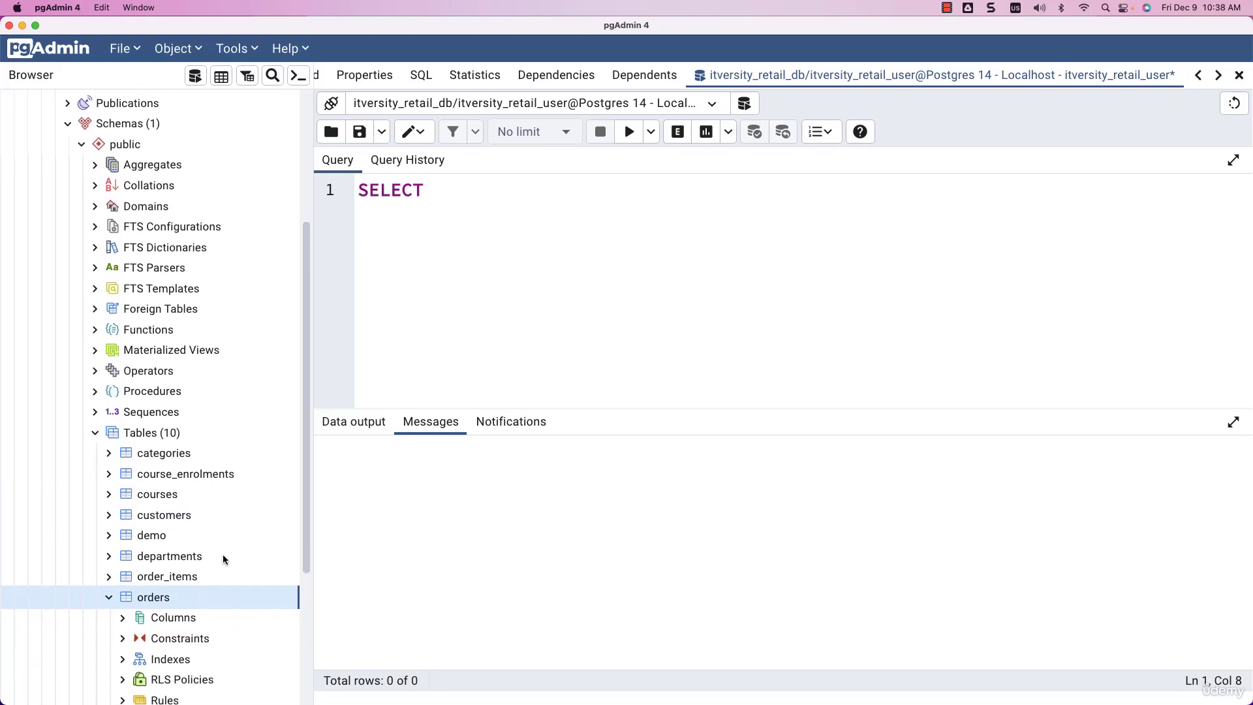
left_click(124, 618)
scroll(241, 627, "down", 1)
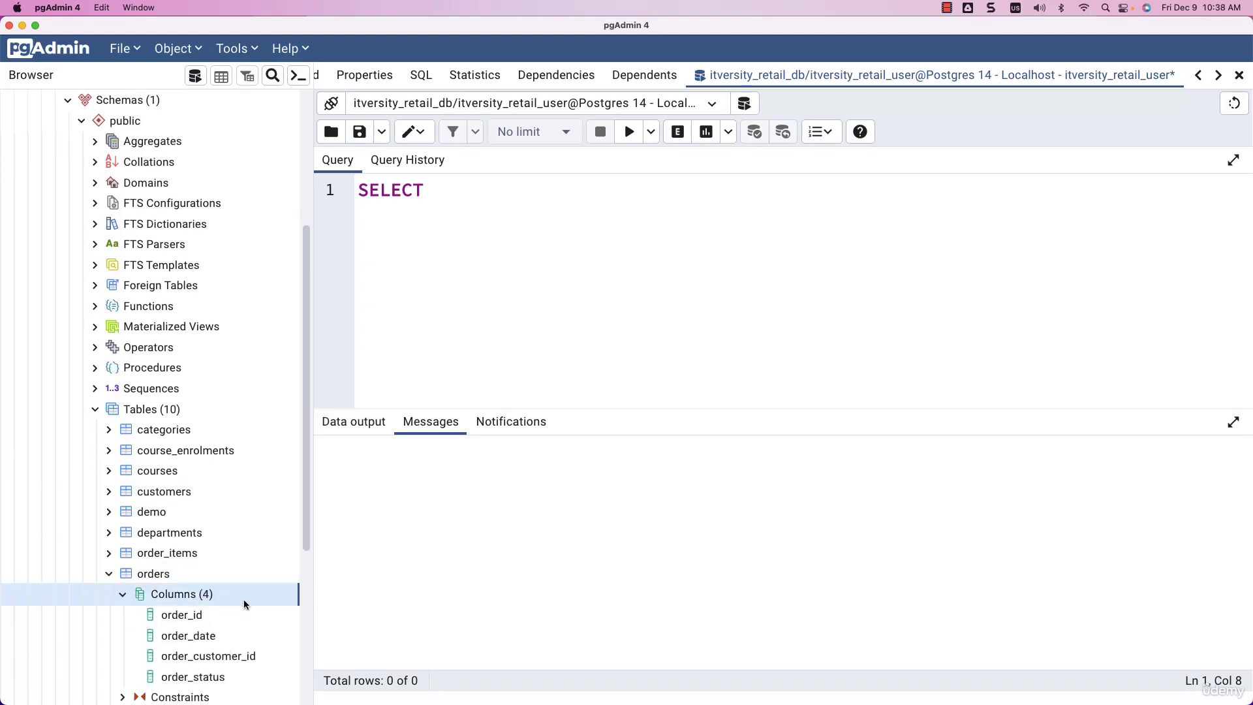
Complete the query in the editor so it reads SELECT * FROM orders LIMIT 10;
left_click(468, 189)
type("* FROM ")
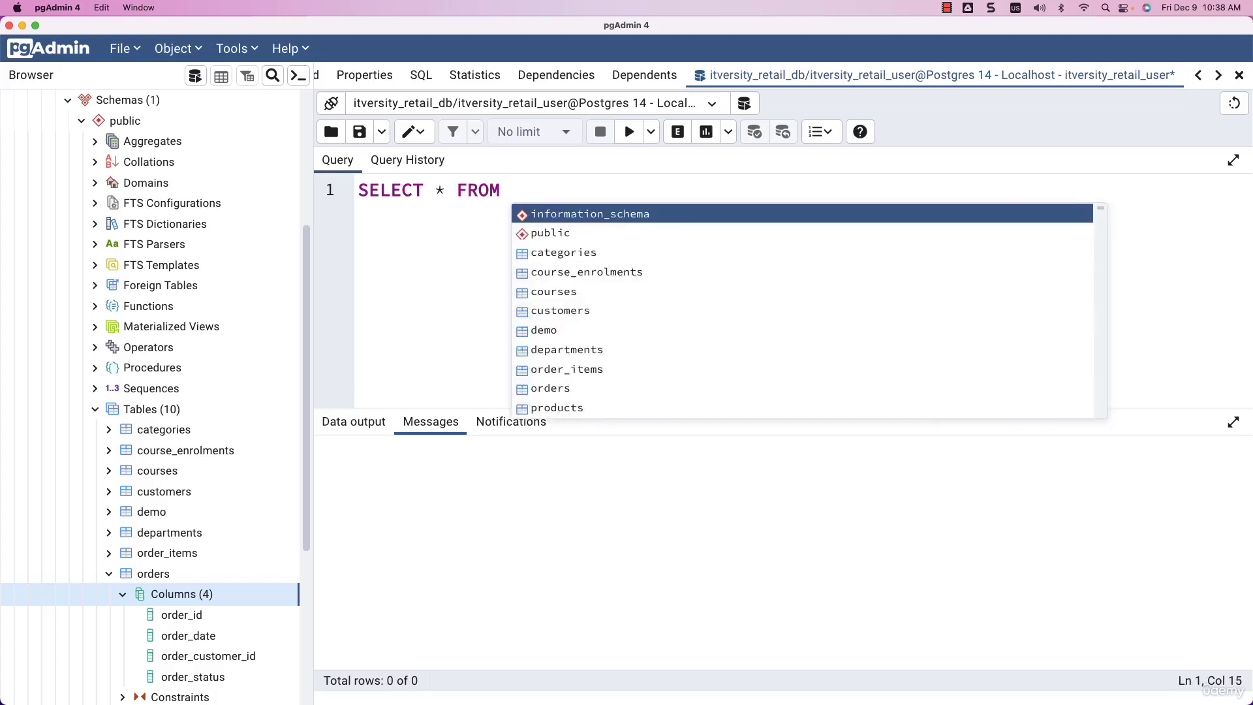
type("orders LIMIT")
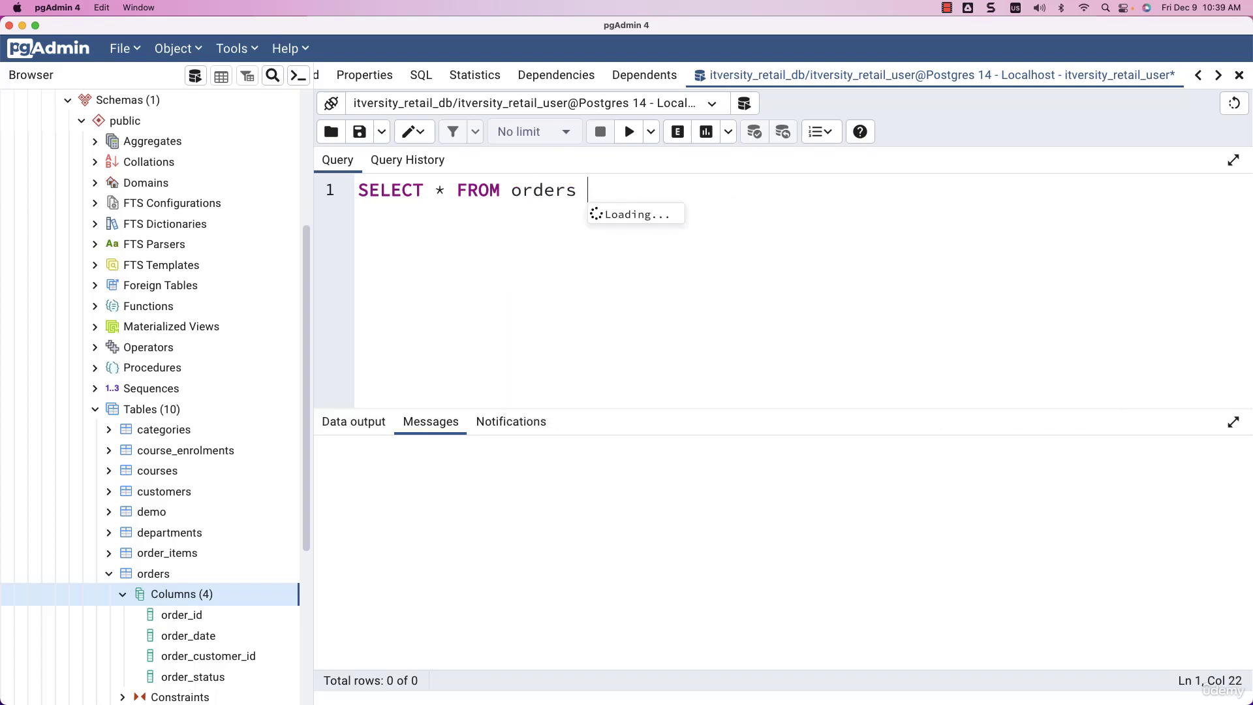
type(" 10")
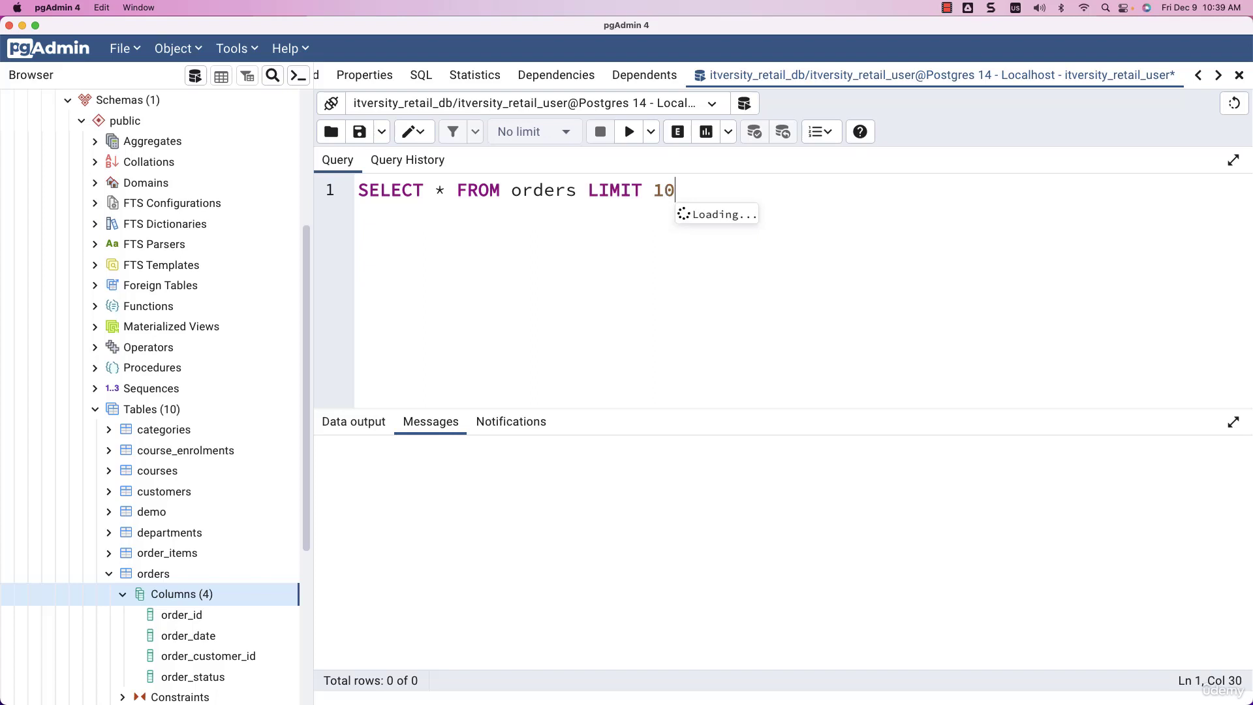
type(";")
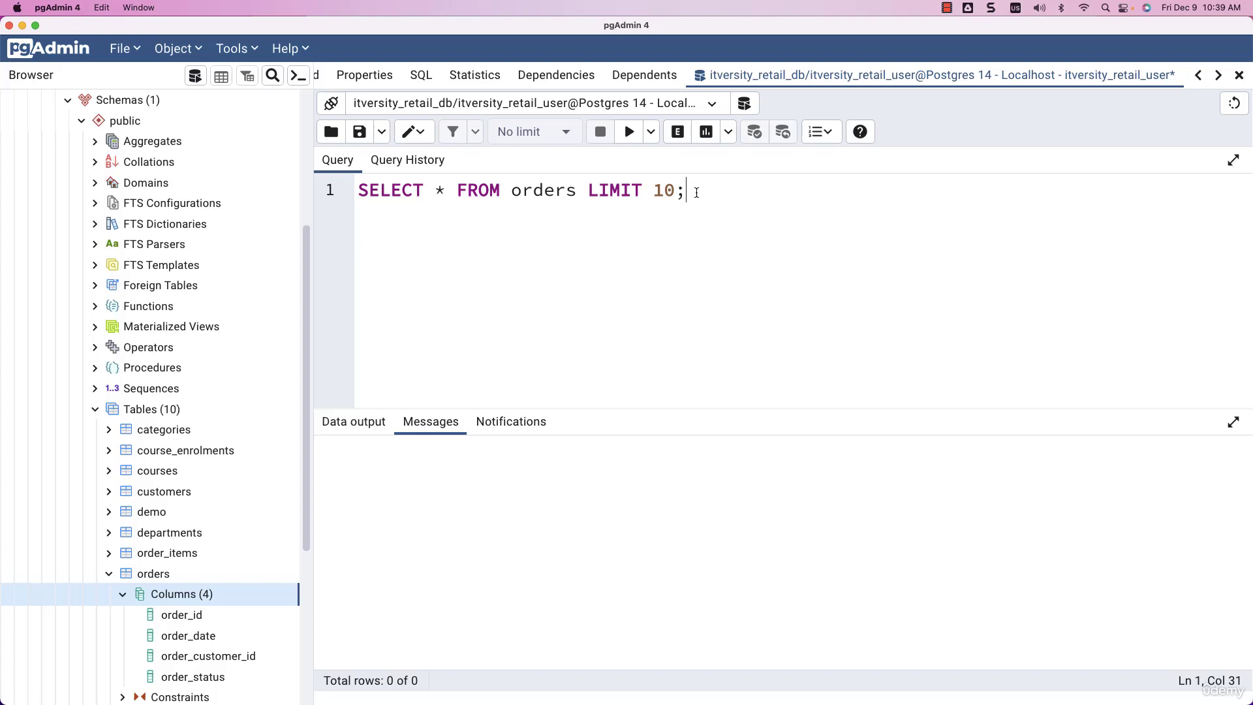
Run the SELECT * FROM orders LIMIT 10; query in the editor
key("super+a")
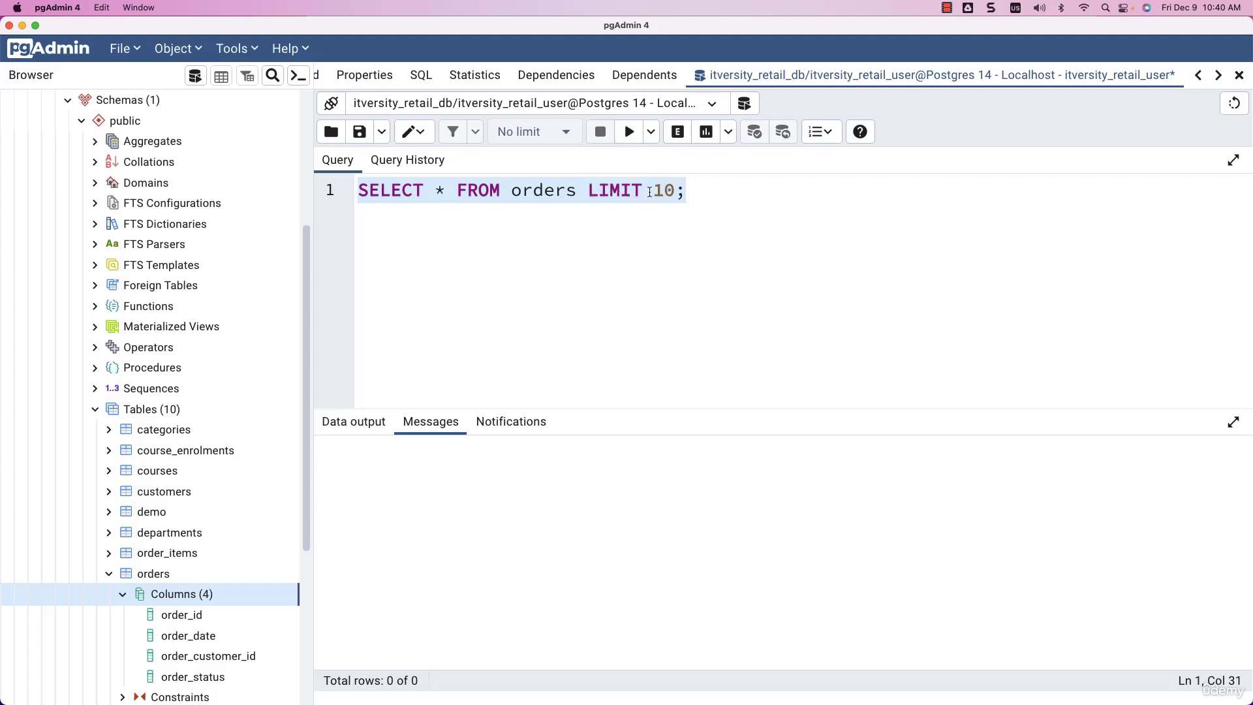
left_click(626, 136)
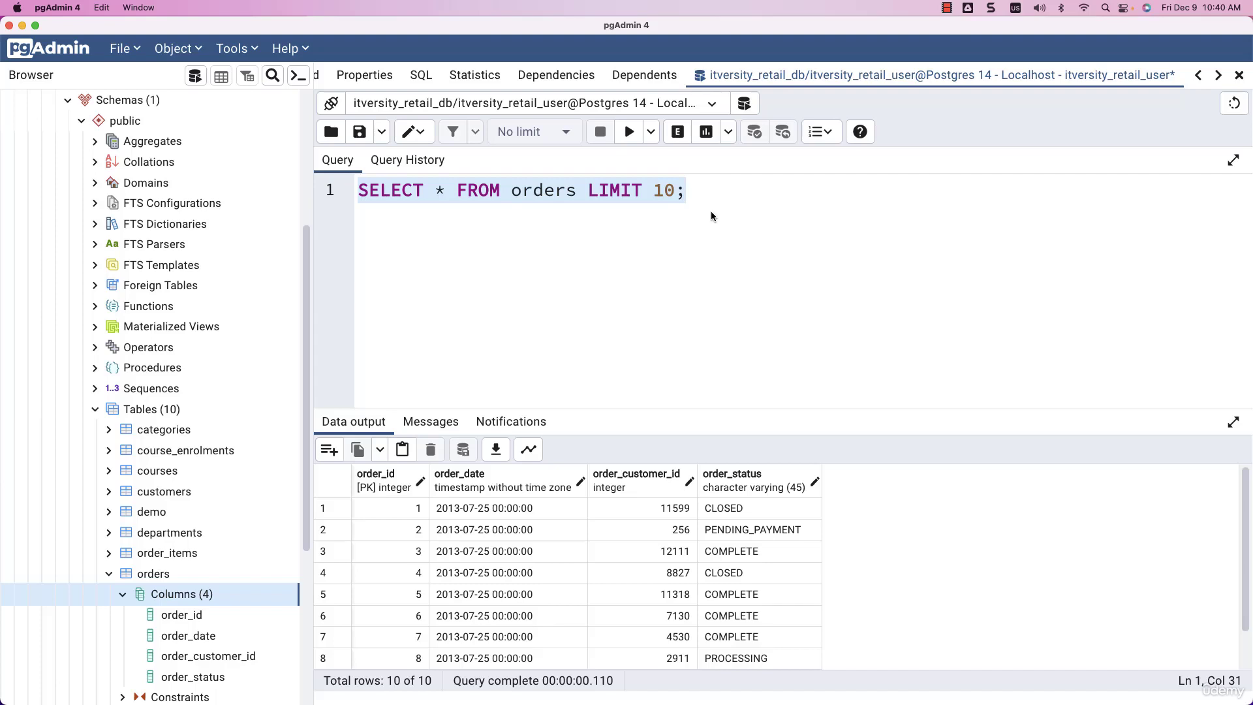
left_click(709, 193)
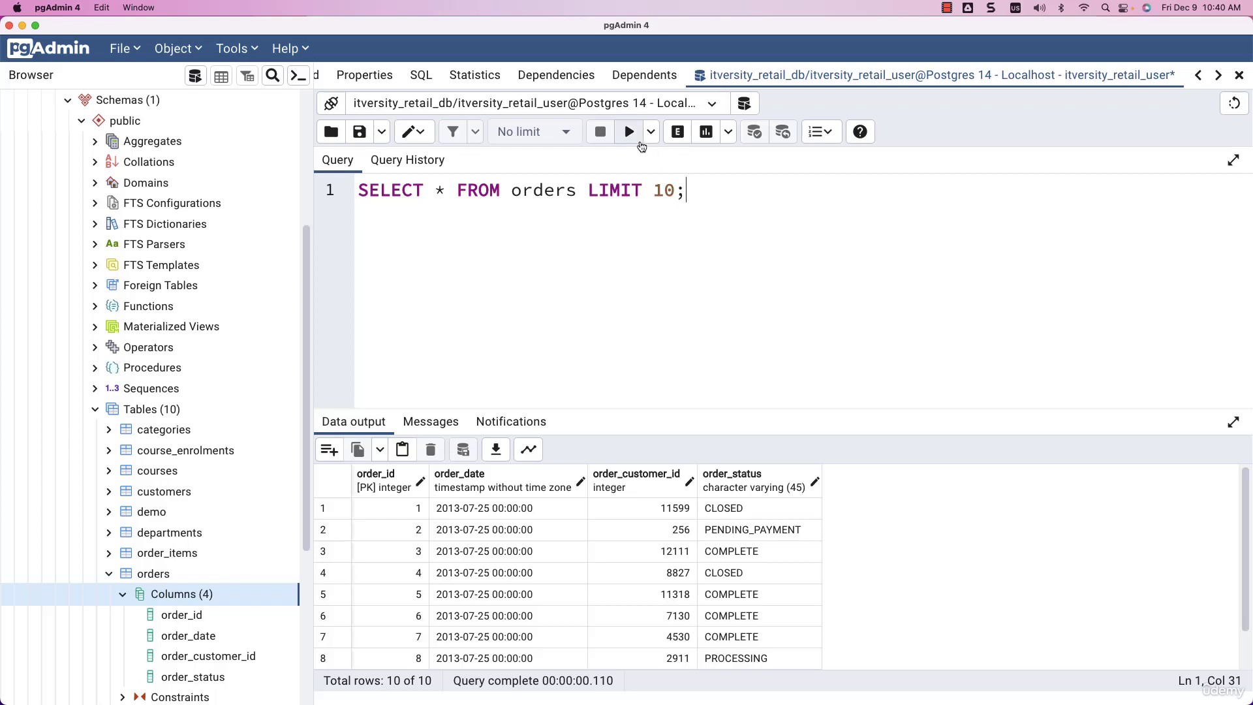
Examine the details of the executed orders query in the query history and return to the editor
left_click(407, 161)
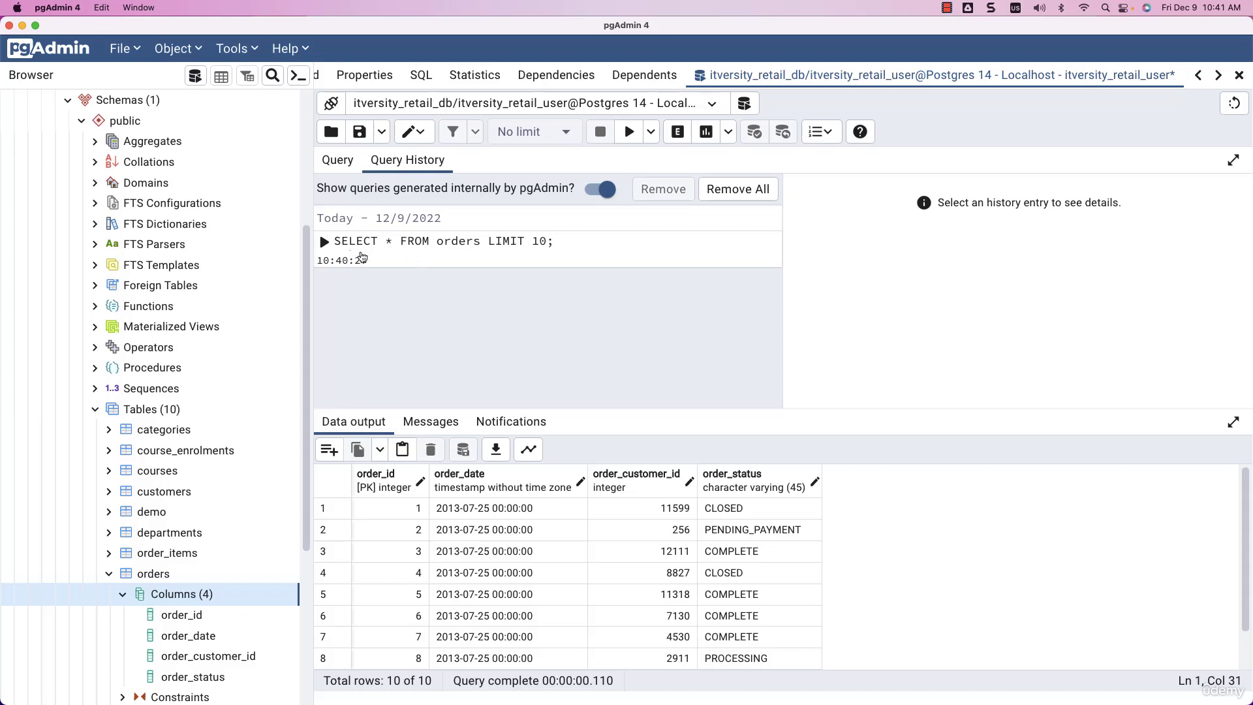
left_click(332, 247)
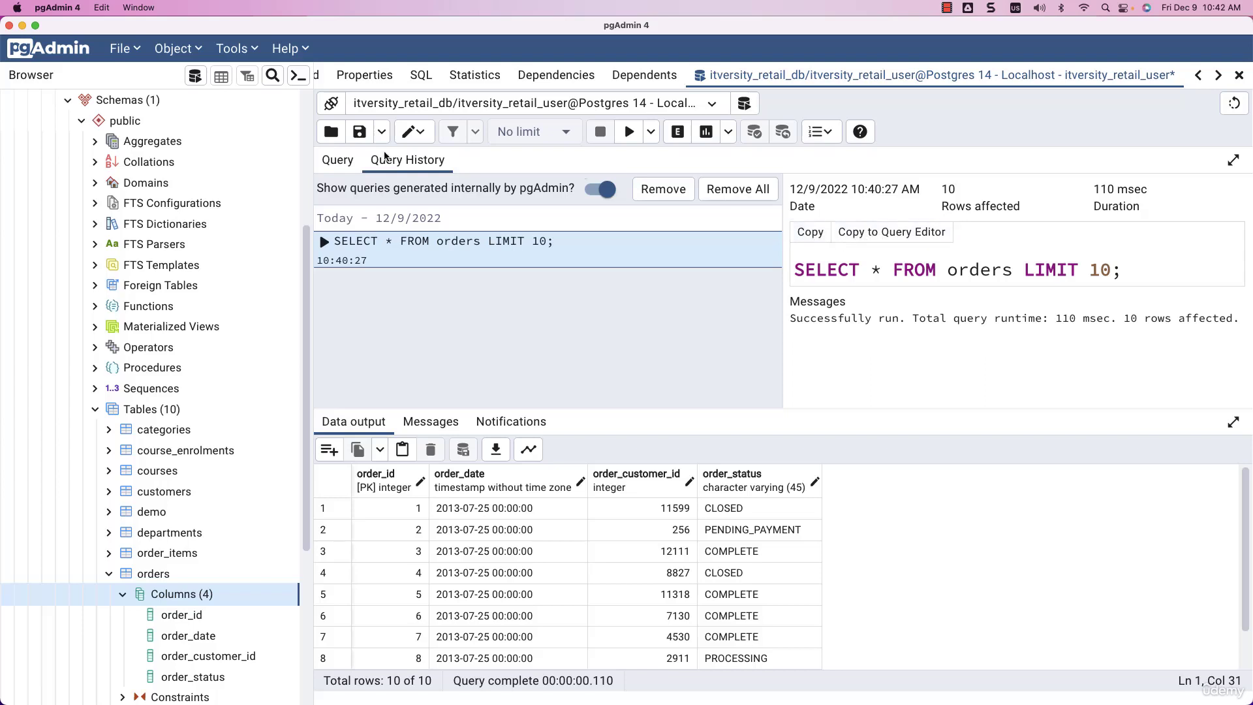
left_click(338, 164)
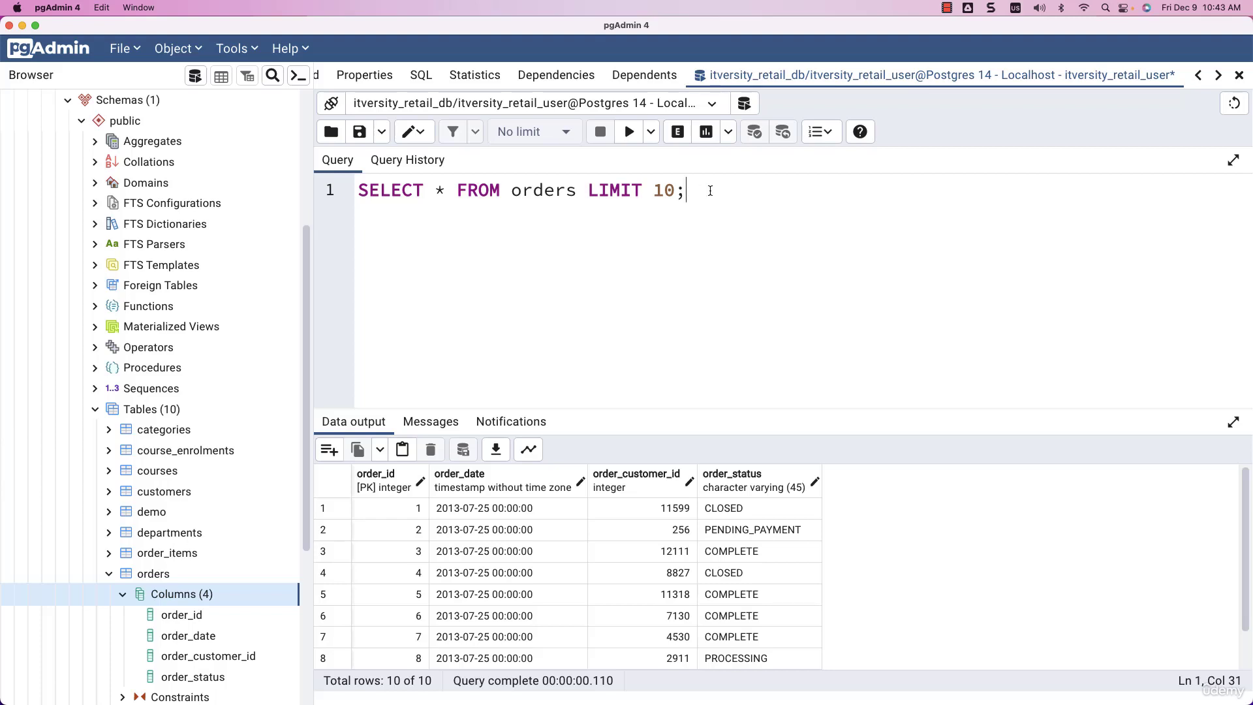
Collapse the orders table in the object tree and place a copy of the orders query on line 3
left_click(109, 574)
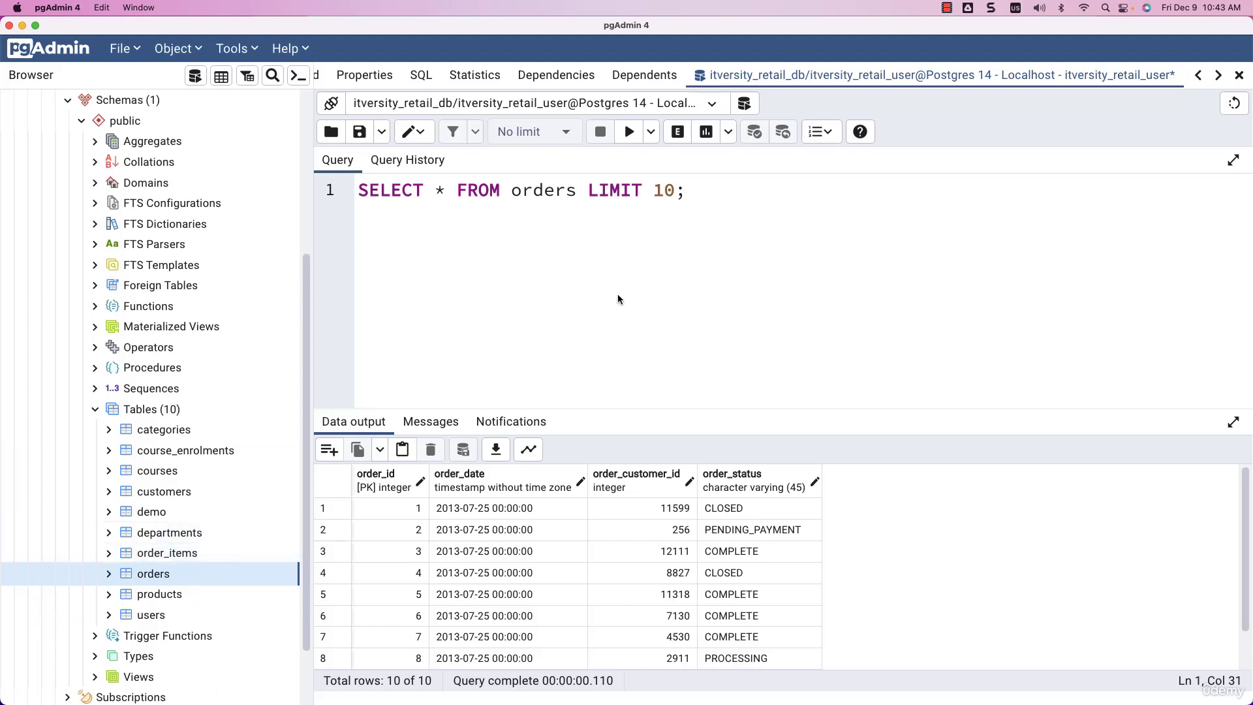
left_click(723, 194)
key("super+a")
left_click(723, 194)
key("Return")
key("Return")
key("Escape")
triple_click(698, 189)
key("cmd+c")
left_click(491, 251)
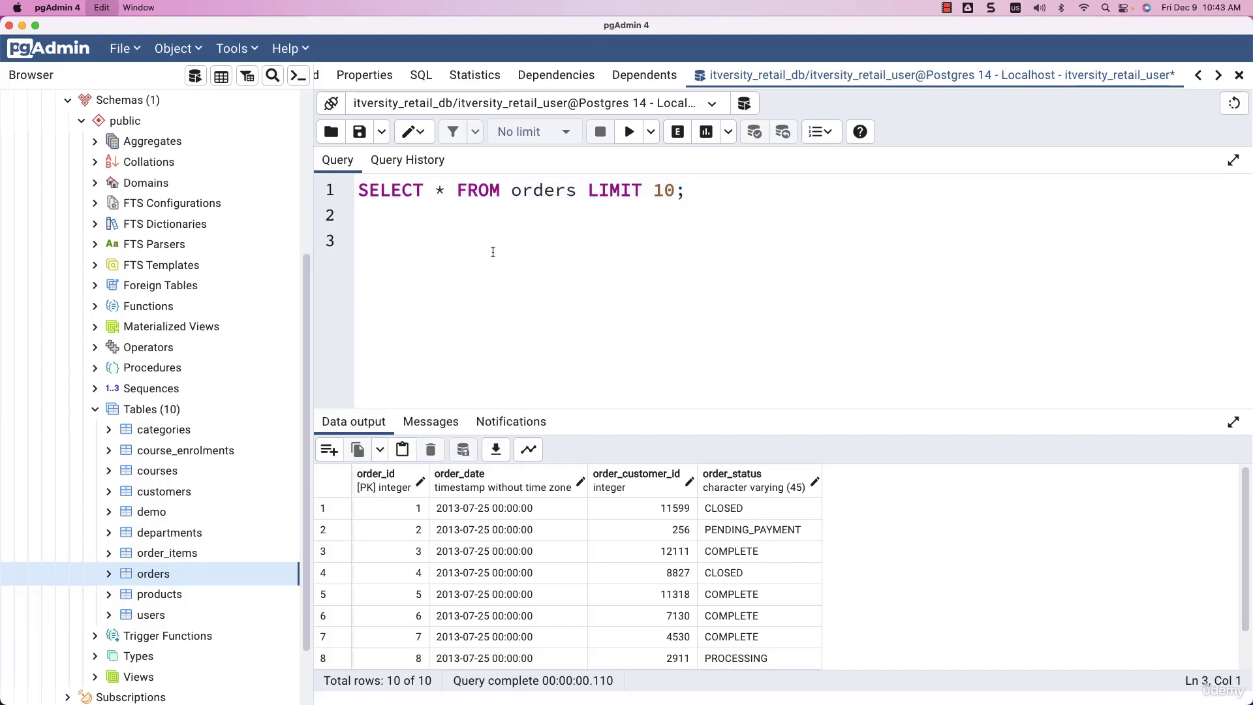
key("cmd+v")
Change the table name in the copied query on line 3 to order_items
double_click(570, 243)
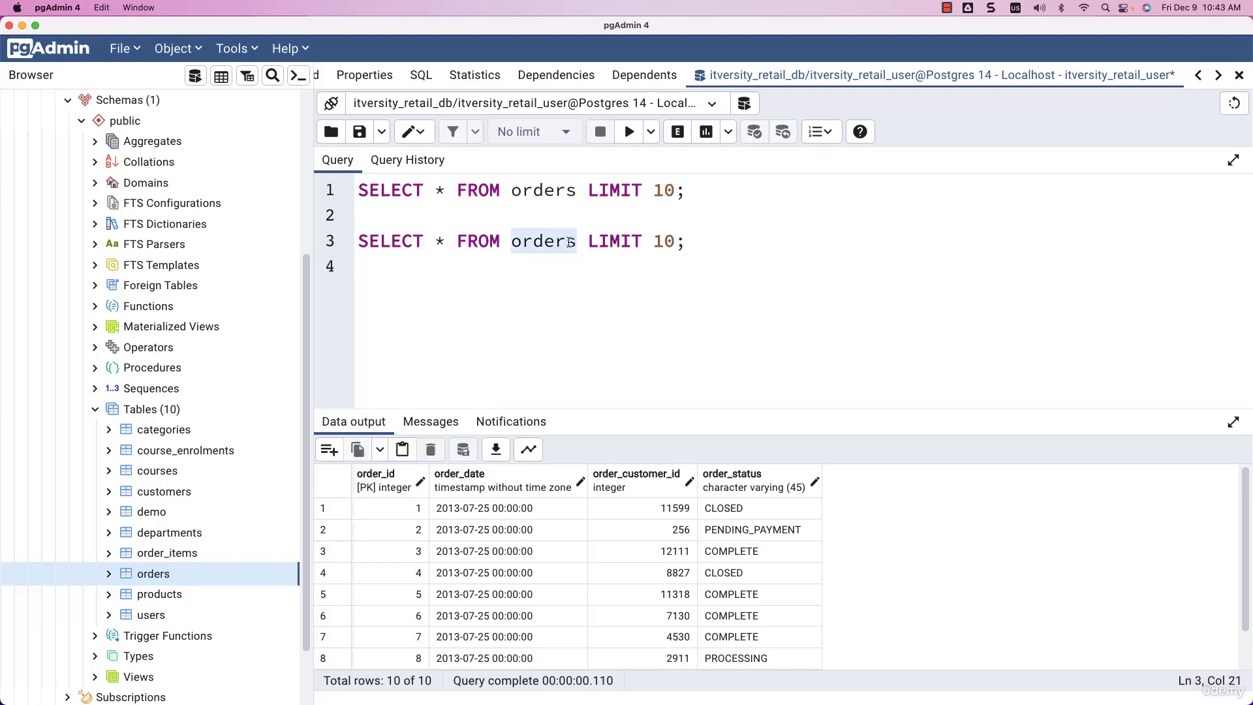
type("order_")
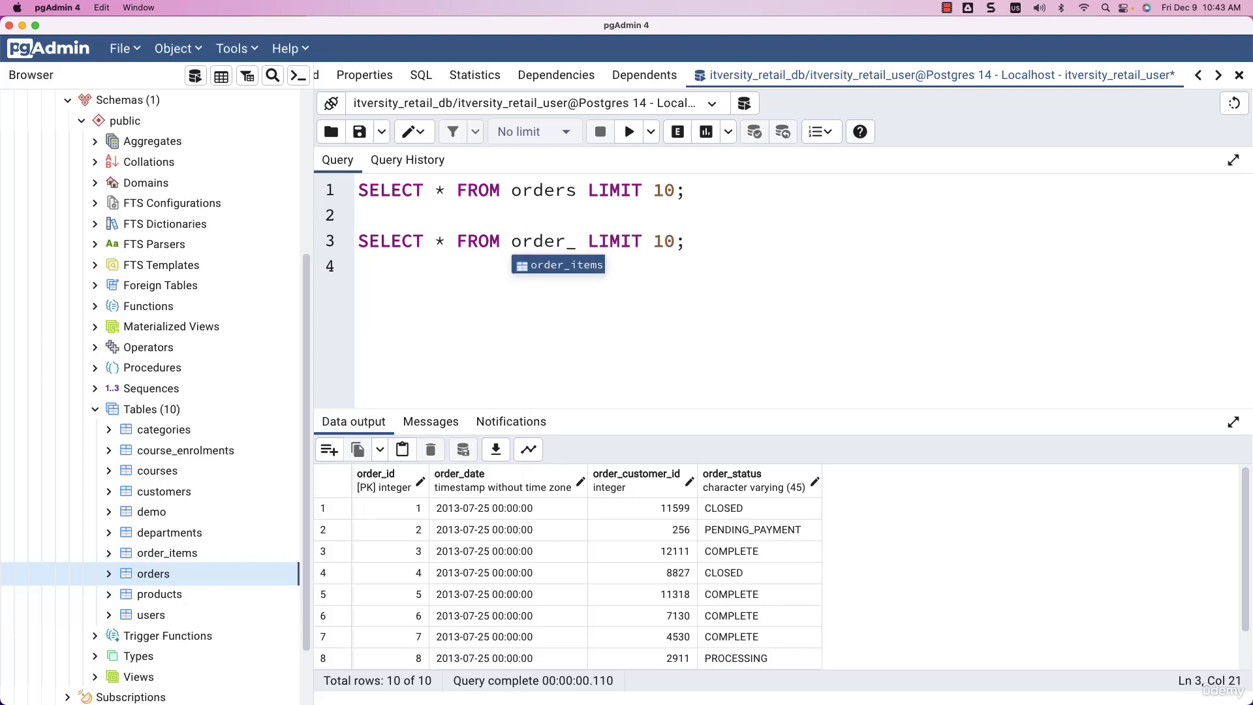
left_click(570, 267)
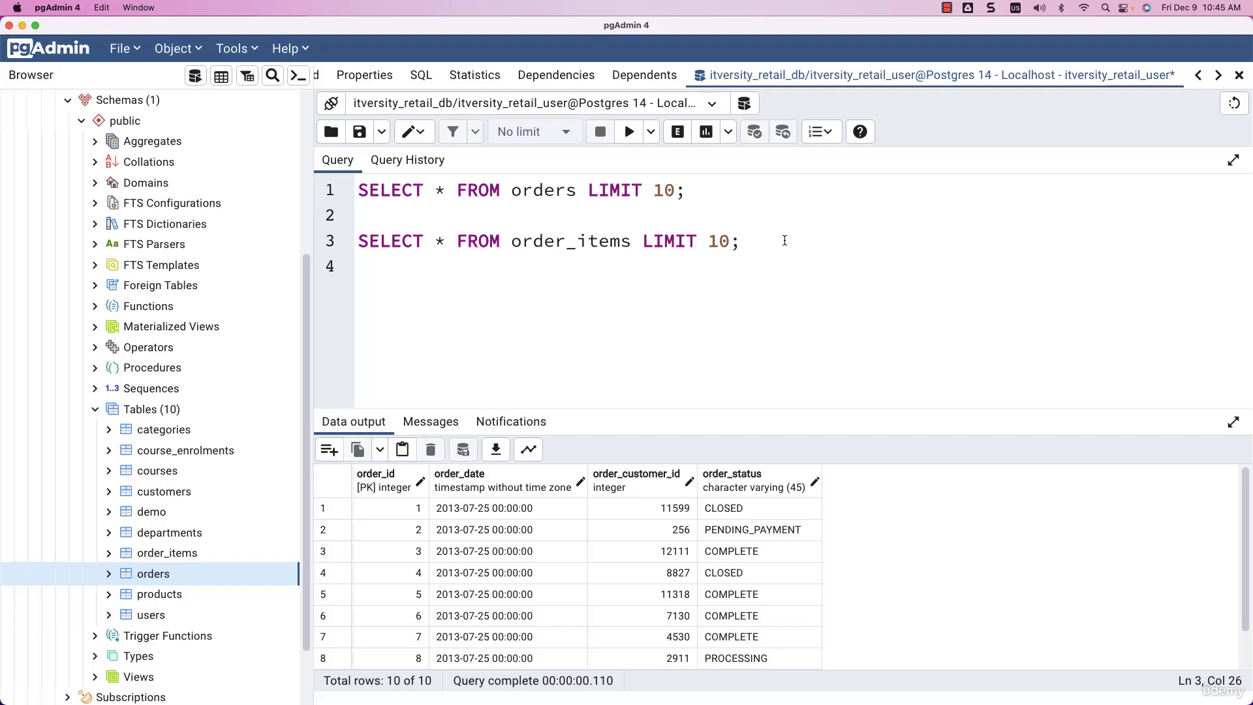
Run only the order_items query on line 3 and check its entry in the query history
triple_click(701, 245)
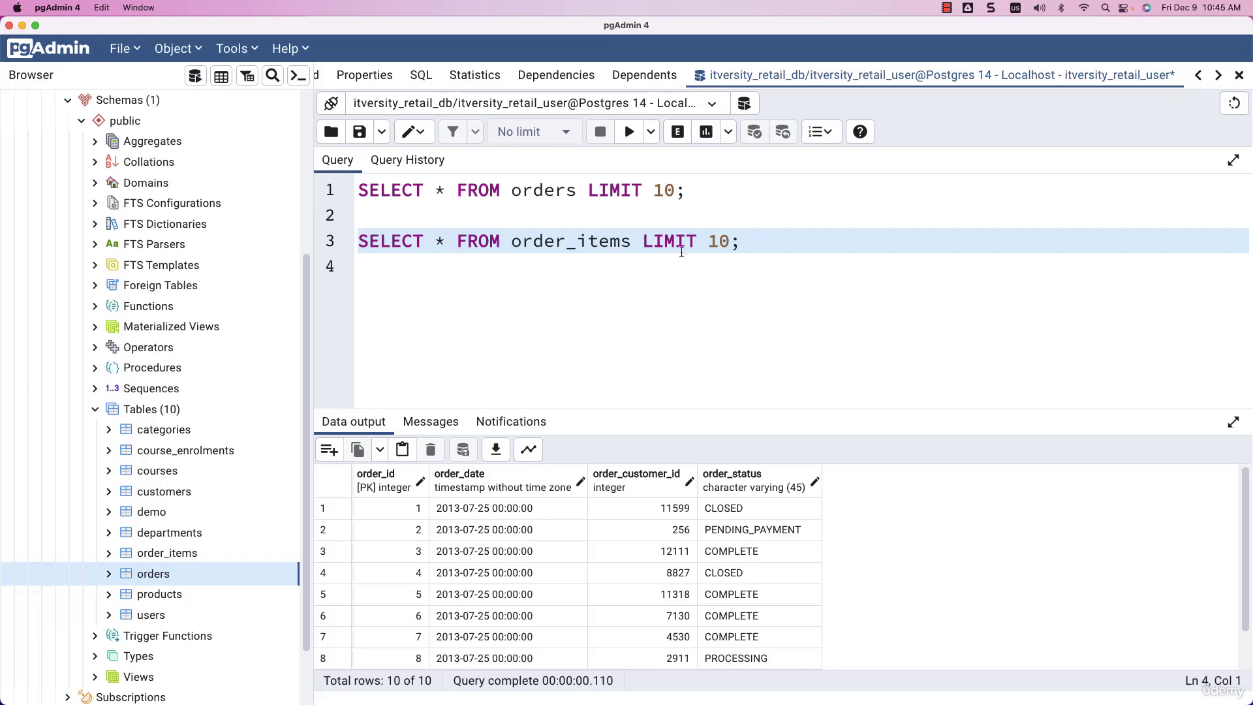
left_click_drag(690, 192, 347, 193)
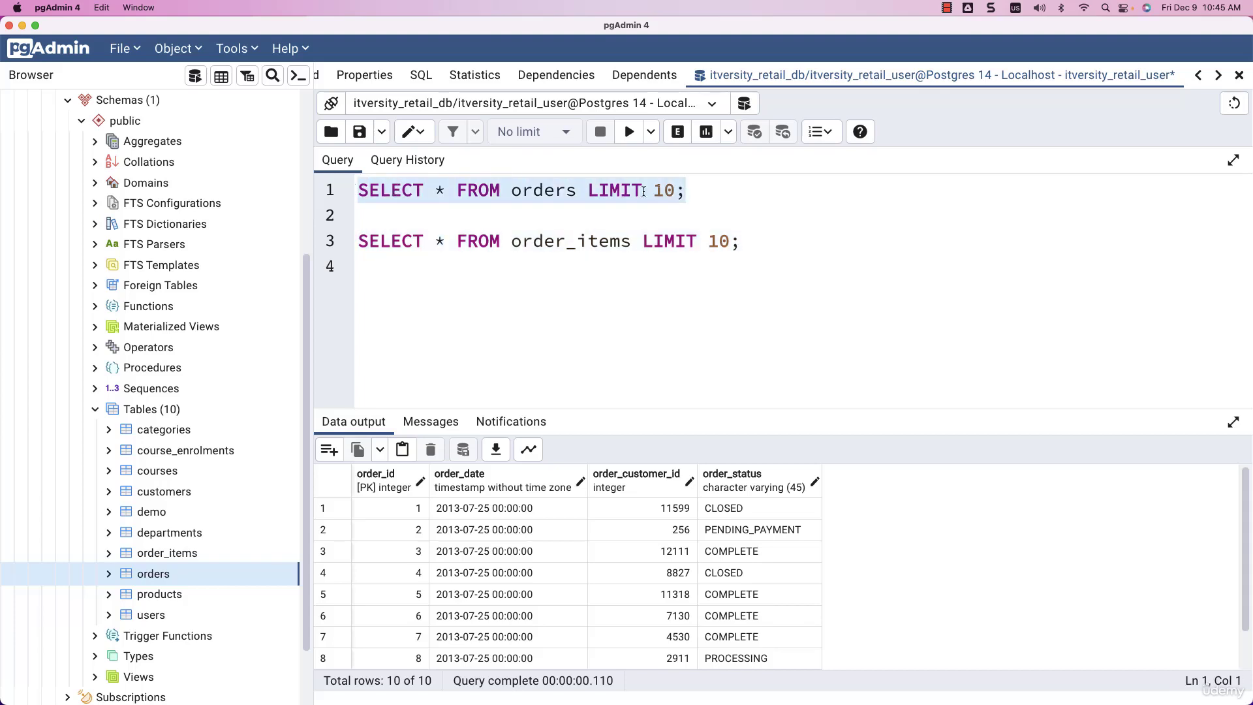
left_click_drag(752, 242, 341, 240)
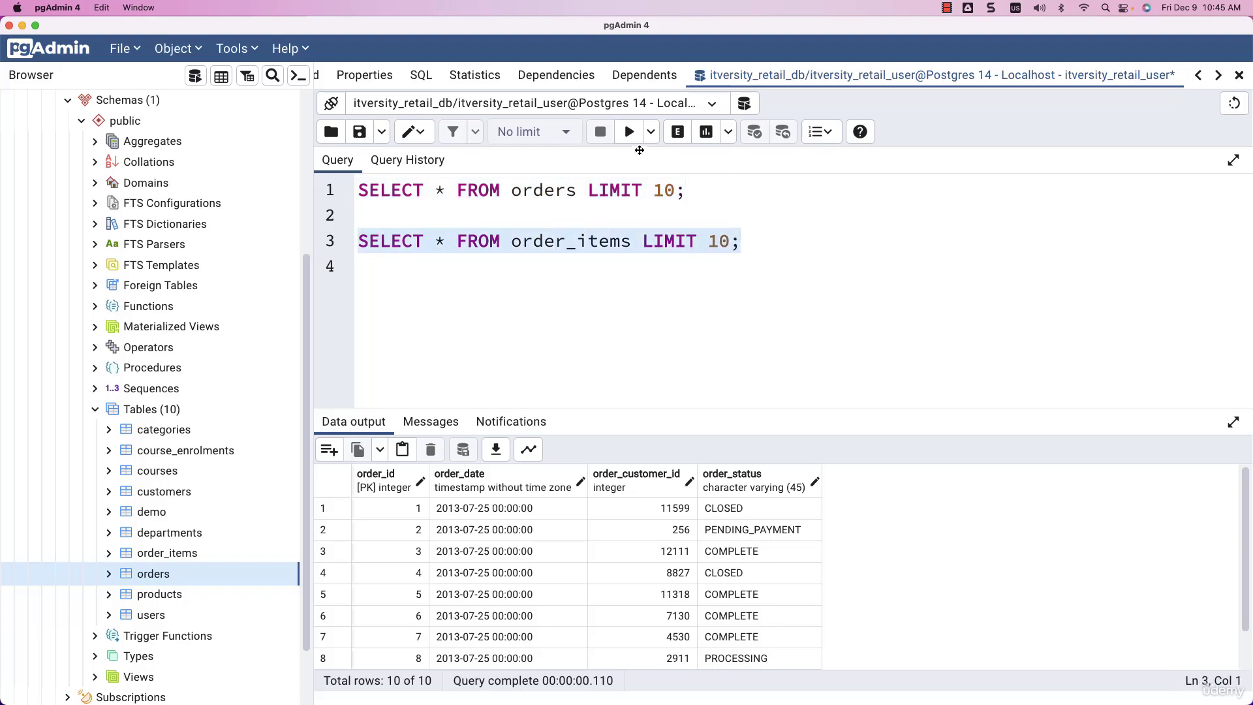
left_click(630, 134)
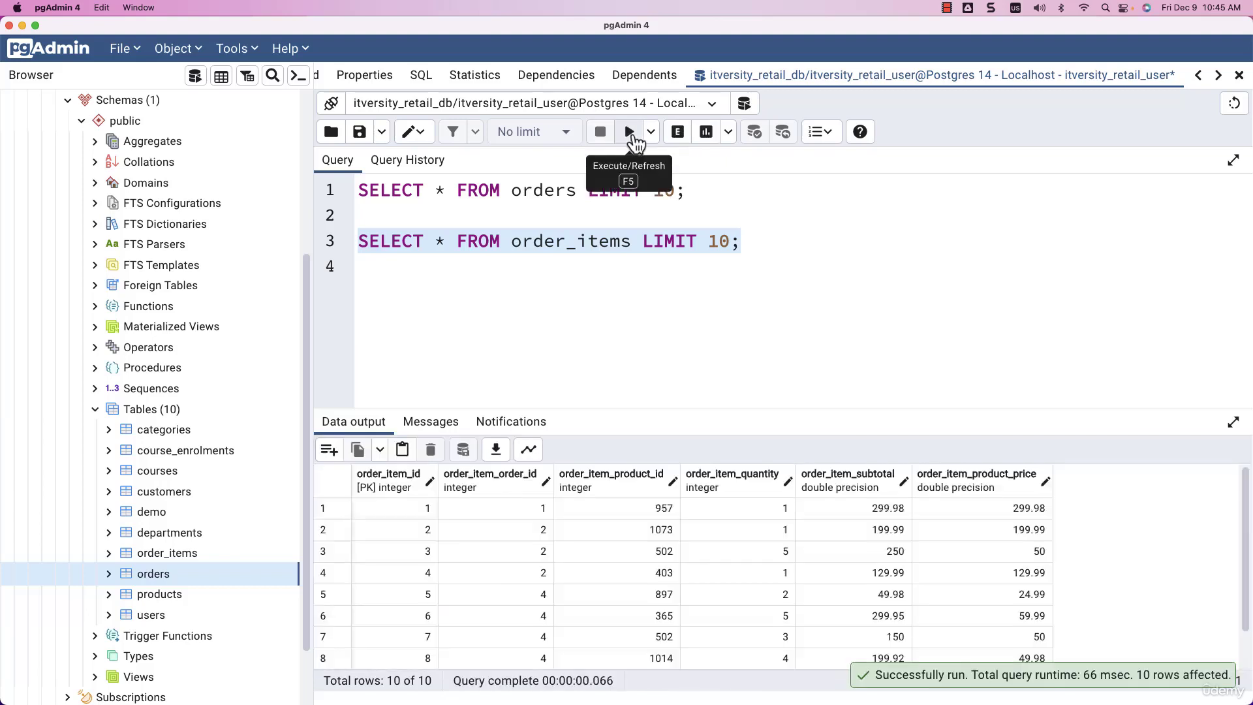
left_click(407, 161)
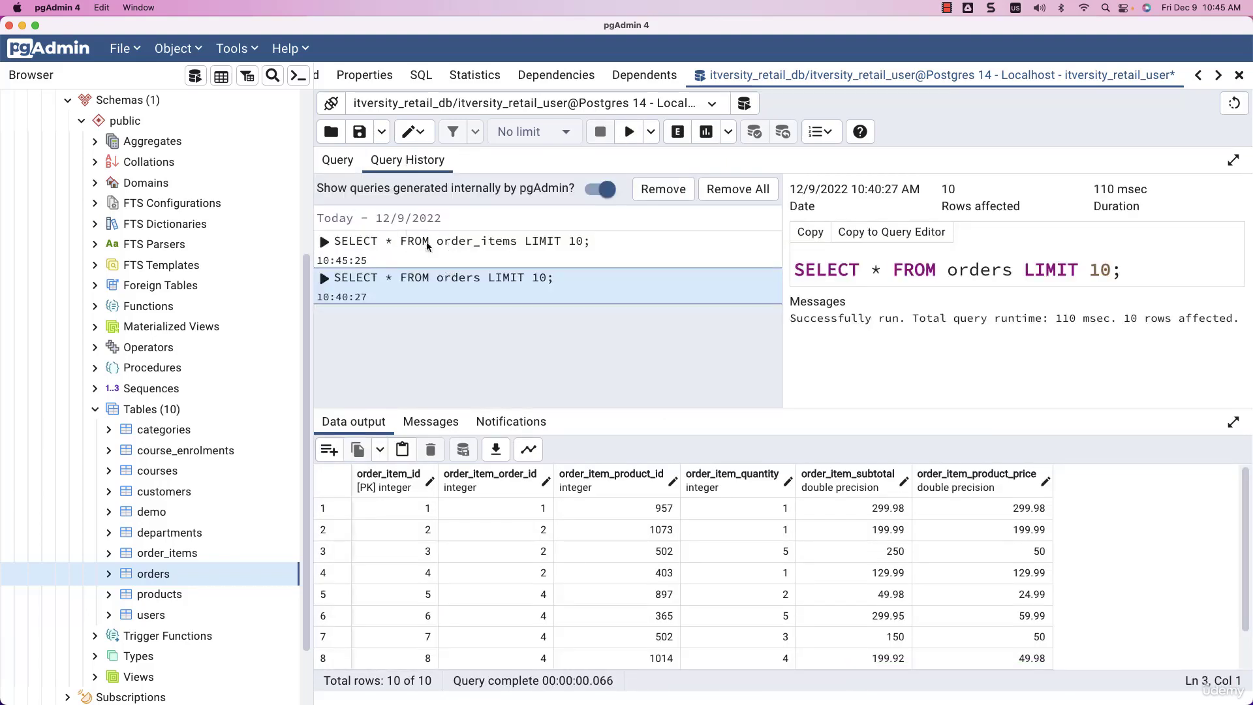
Delete both queries so that the query editor is empty
left_click(337, 160)
left_click(522, 192)
triple_click(522, 196)
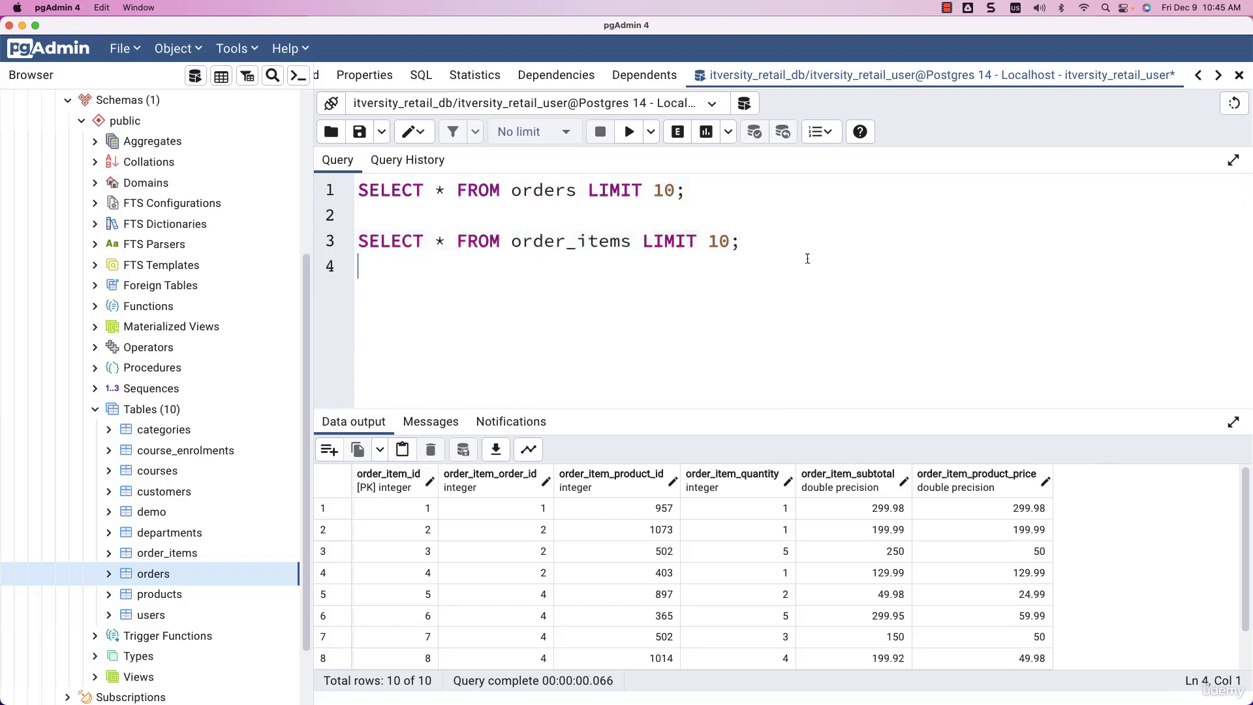
left_click_drag(816, 261, 350, 186)
Copy the SELECT * FROM order_items LIMIT 10; entry from the query history and paste it into the empty editor
left_click(407, 161)
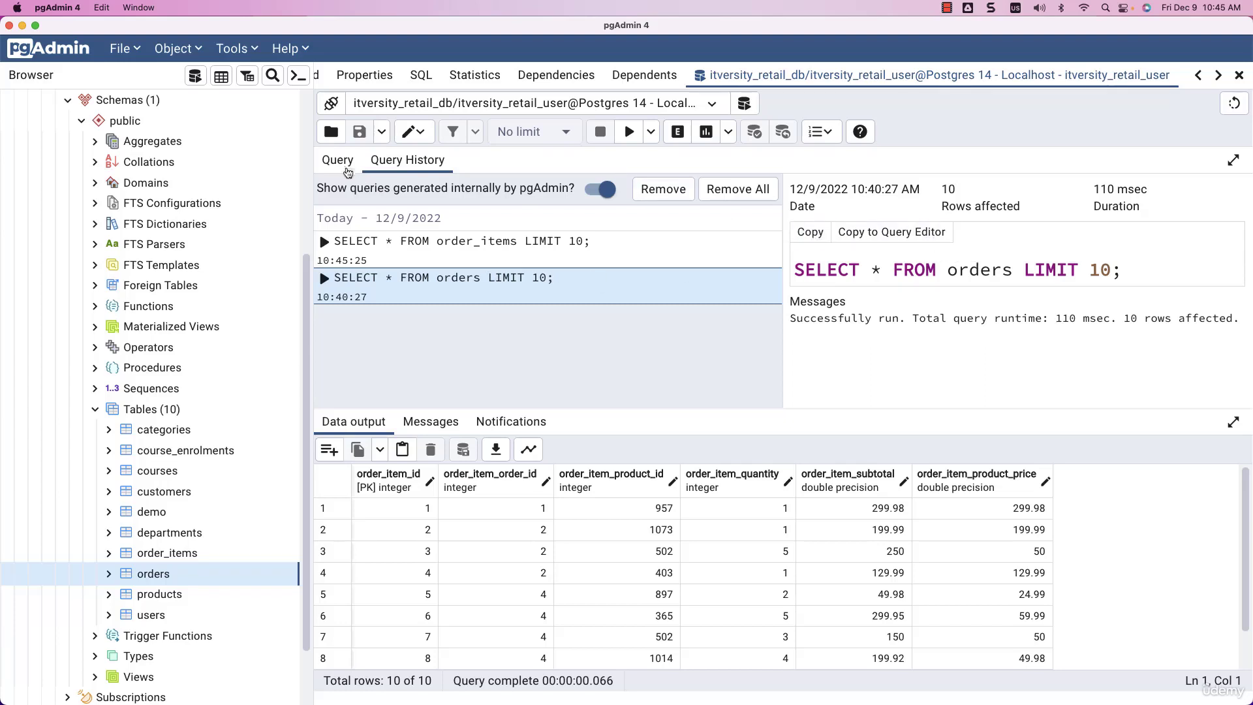
left_click(340, 160)
left_click(433, 163)
left_click(532, 245)
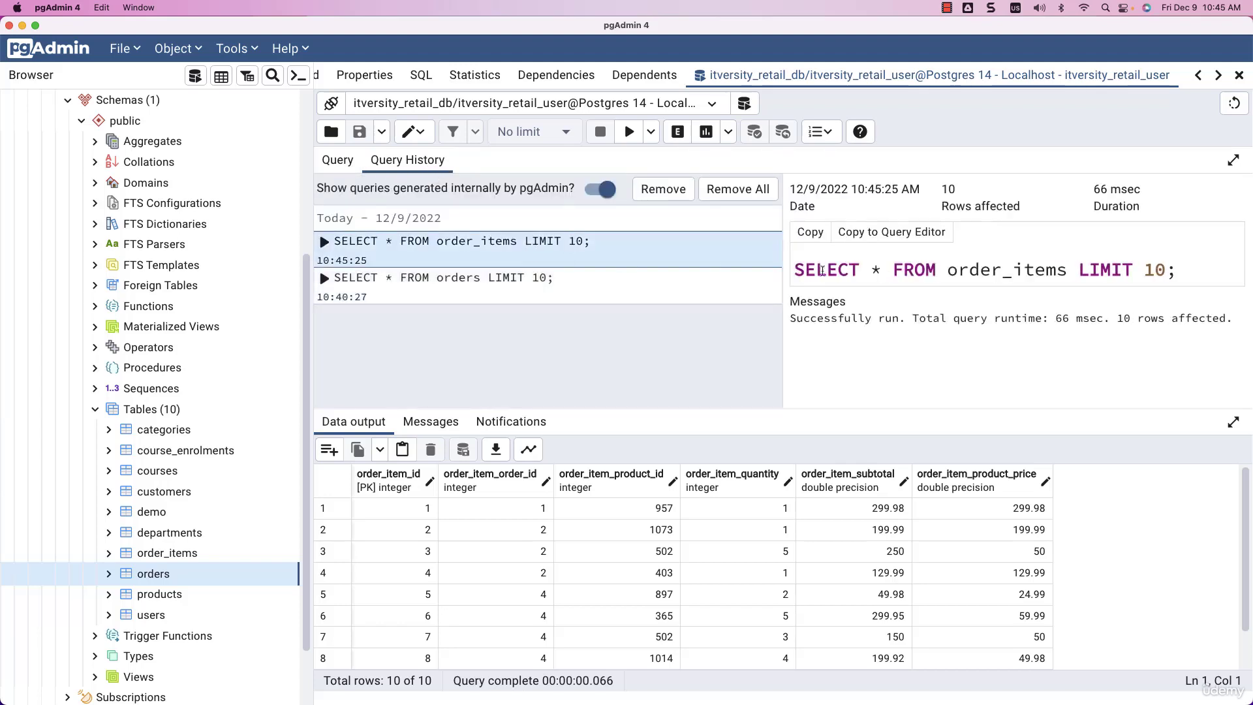
left_click(816, 238)
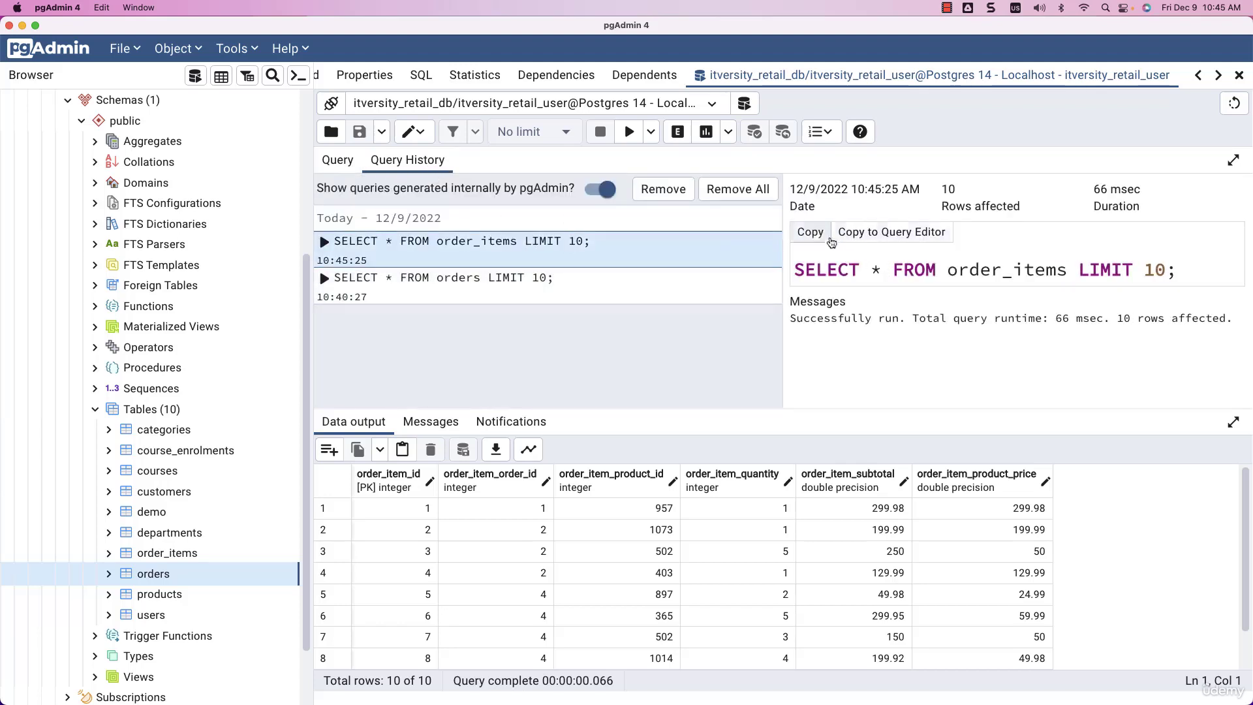
left_click(337, 161)
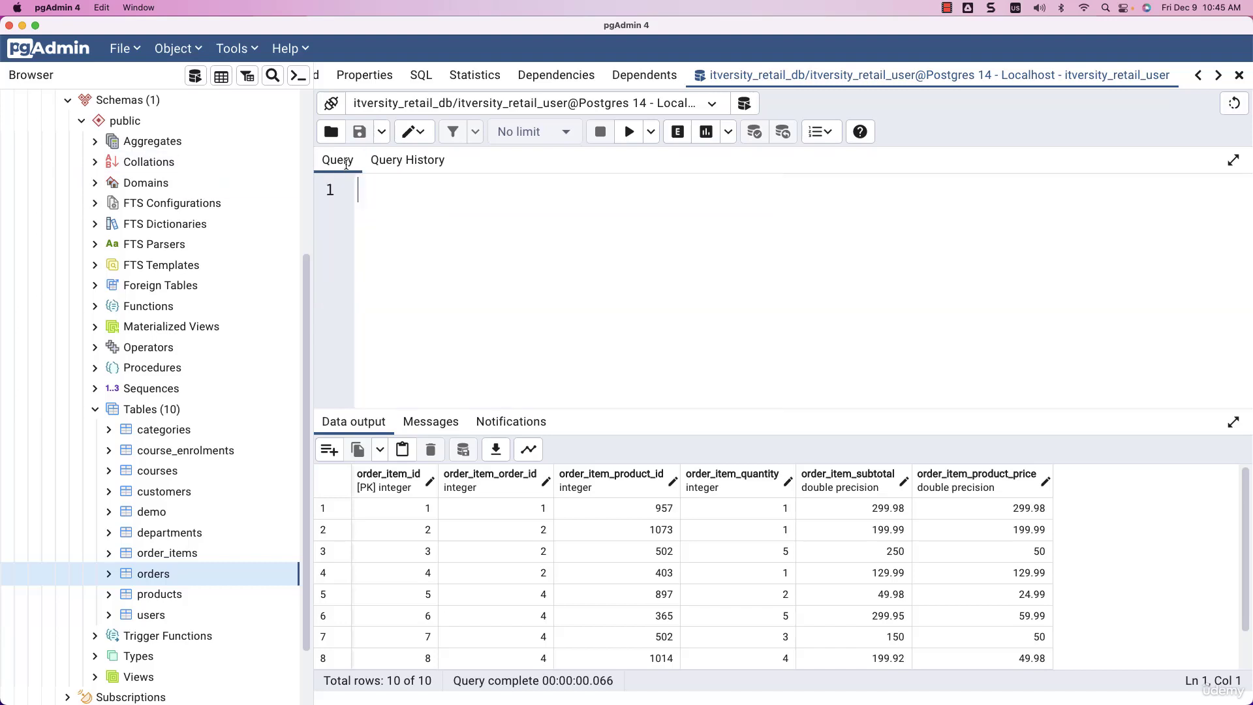
key("ctrl+space")
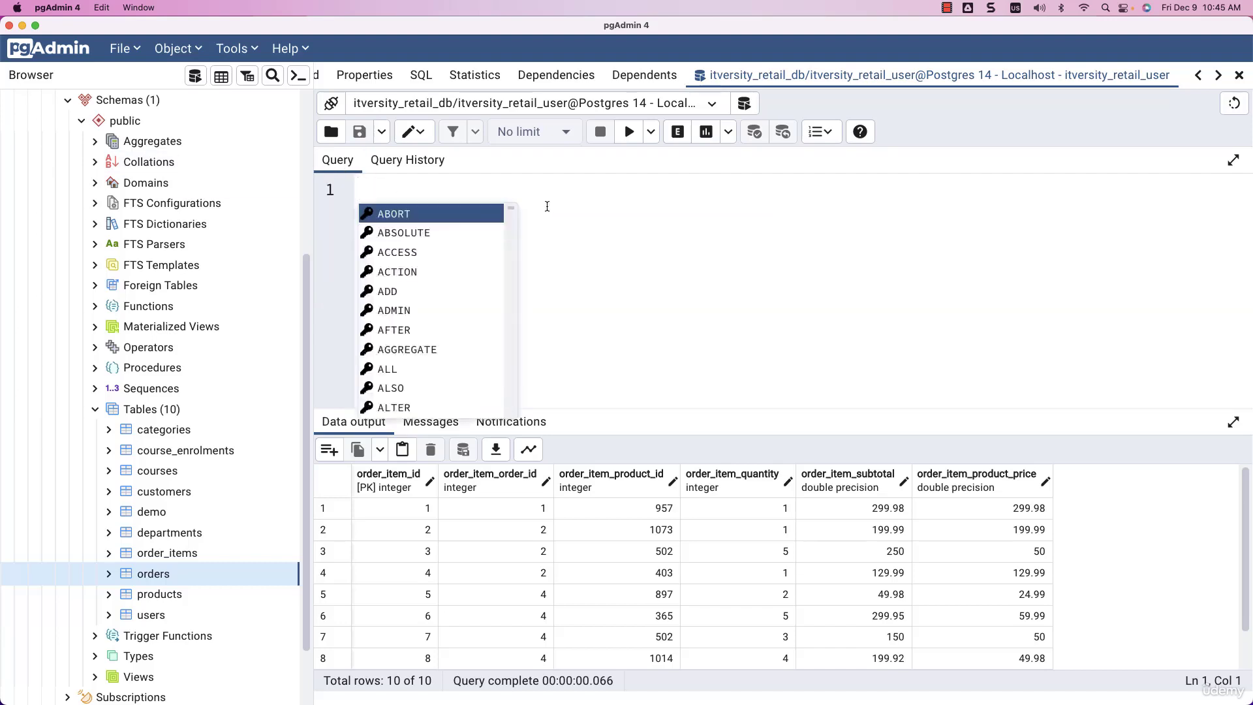
left_click(549, 204)
key("super+v")
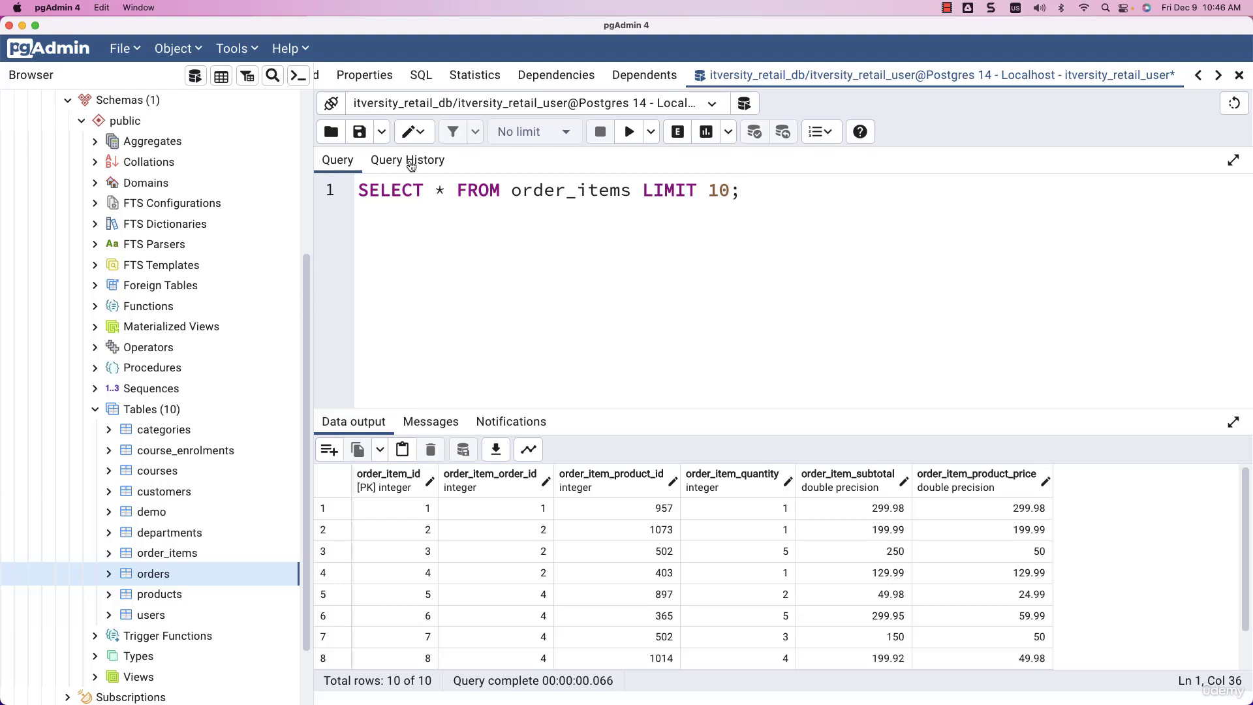
Paste the orders query from the query history above the order_items query, with a blank line between them
key("super+Left")
key("Return")
key("Return")
key("Up")
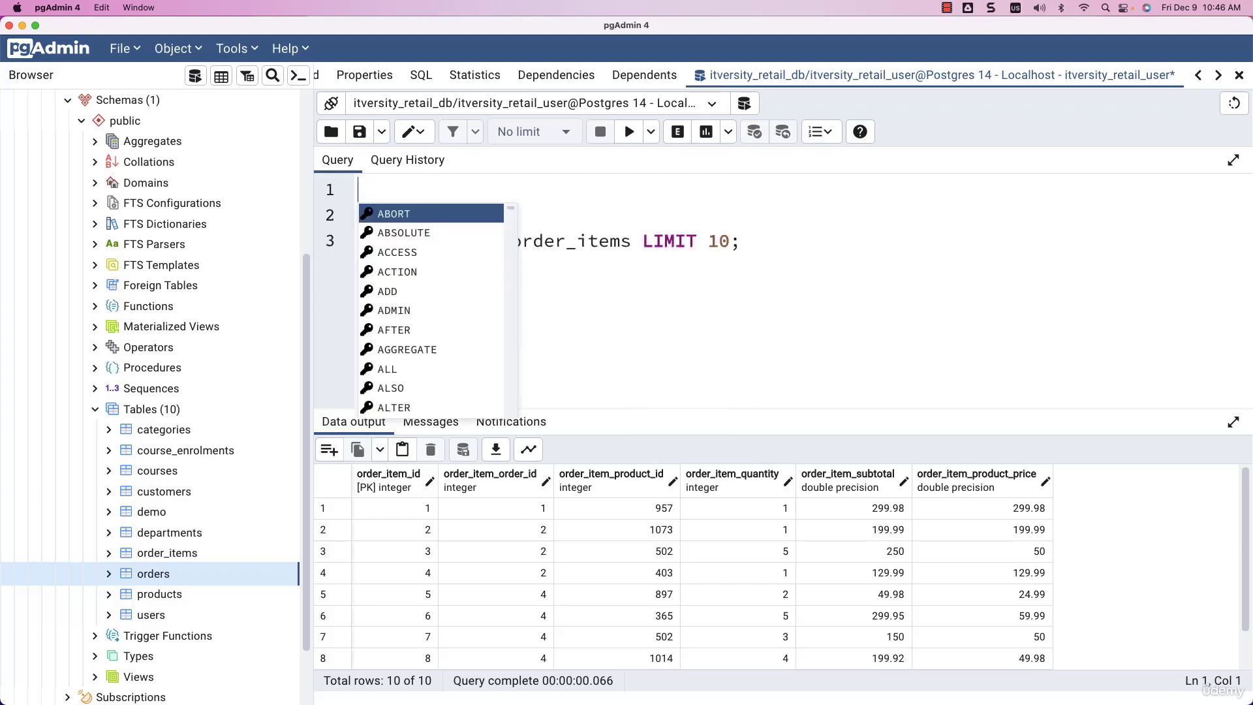
left_click(426, 163)
left_click(444, 278)
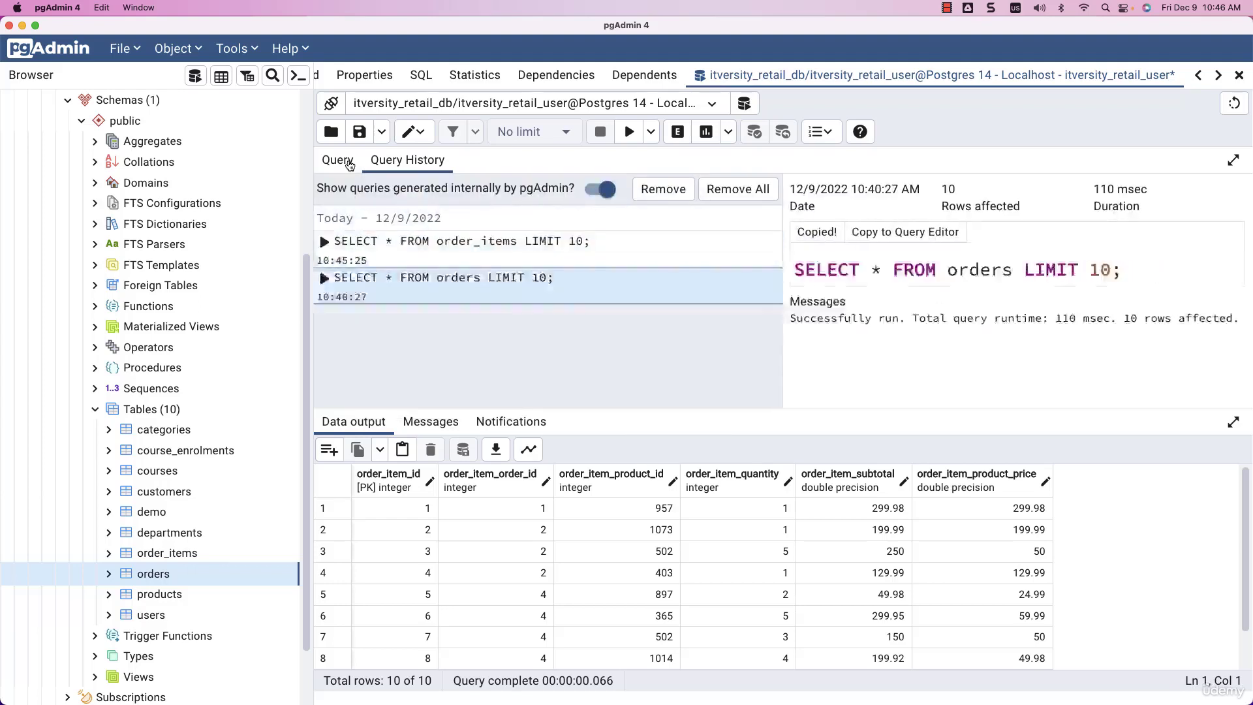
left_click(337, 160)
key("ctrl+space")
key("super+v")
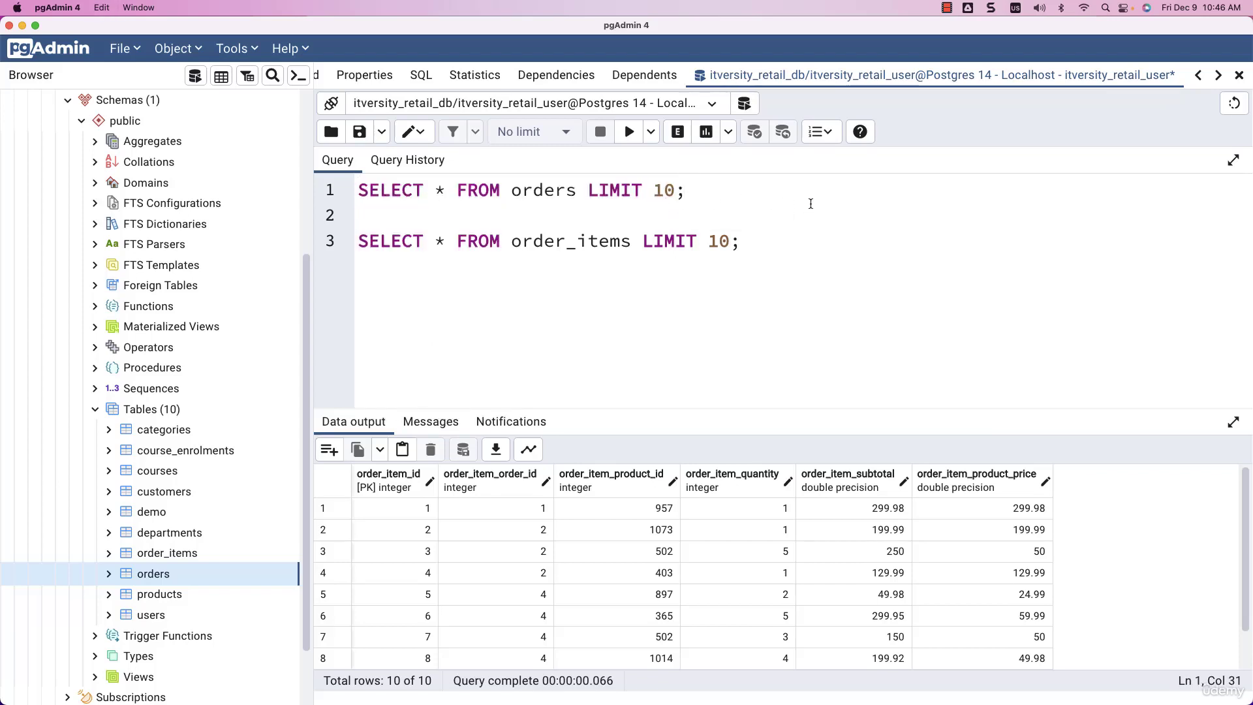
Remove the semicolon after the orders query and try to run both queries together
key("BackSpace")
left_click(798, 252)
key("shift+Up")
key("shift+Up")
key("shift+Home")
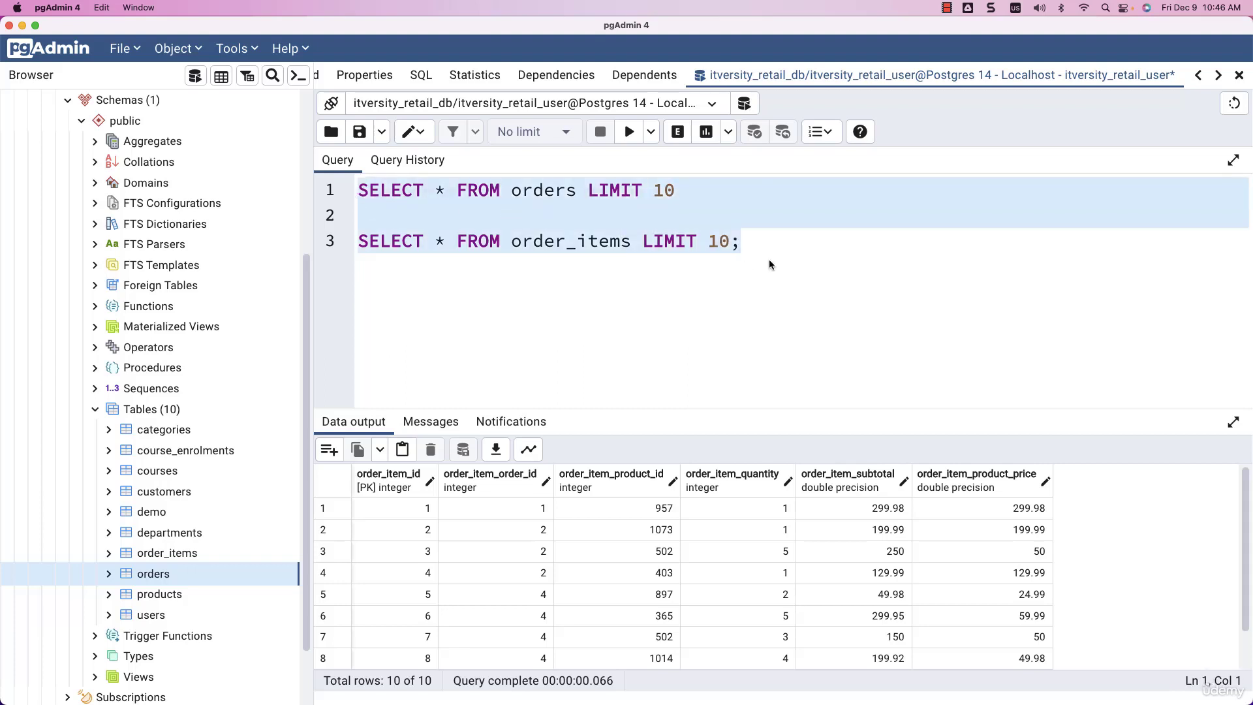
left_click(630, 133)
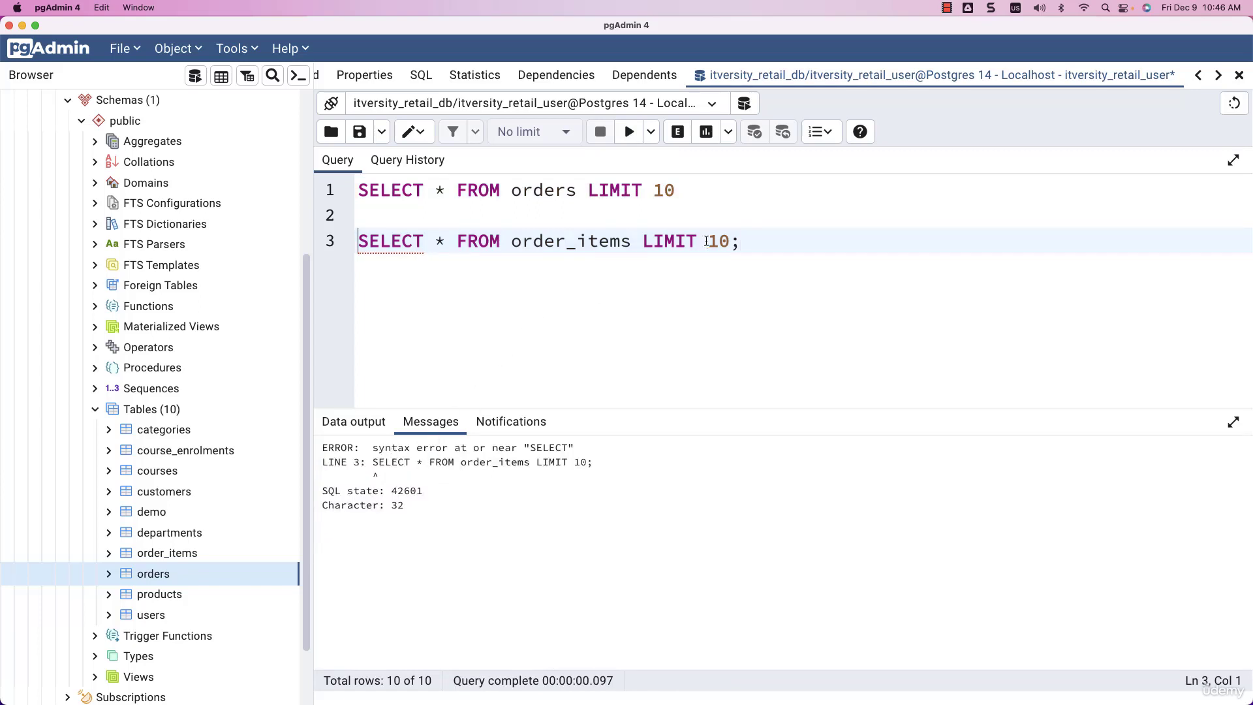
Put the semicolon back at the end of the orders query and run both queries together
left_click(699, 192)
type(";")
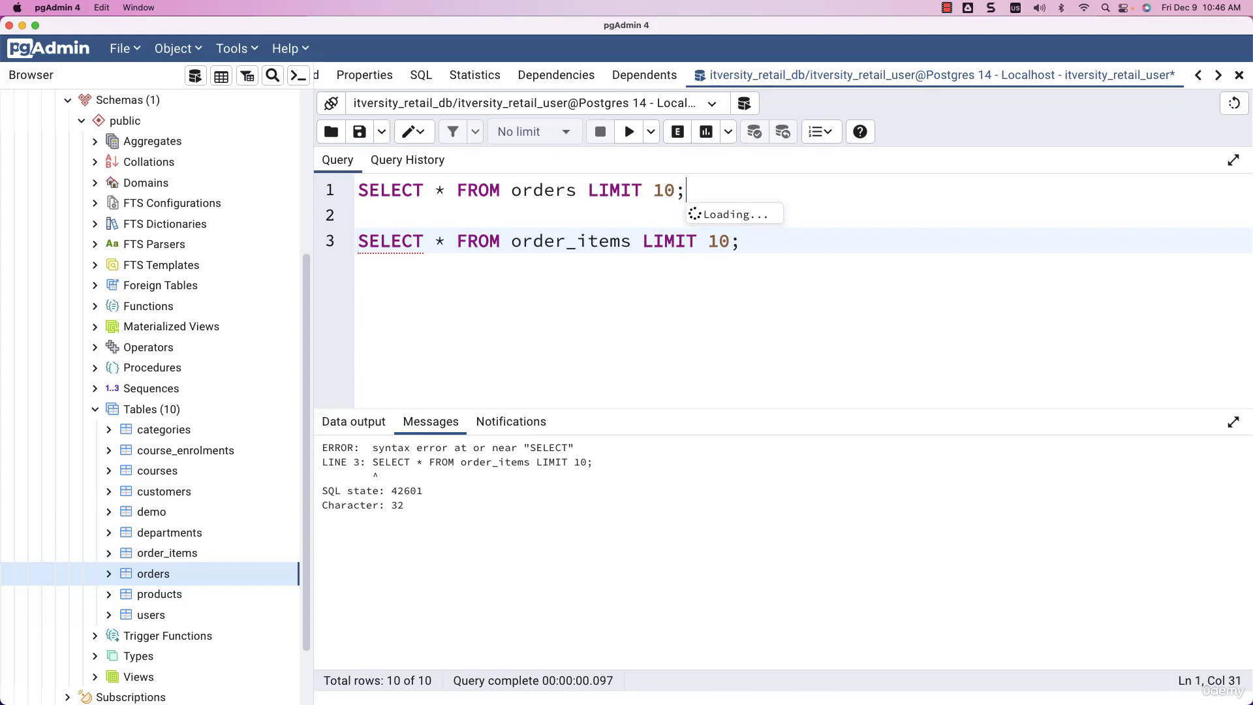
left_click(797, 231)
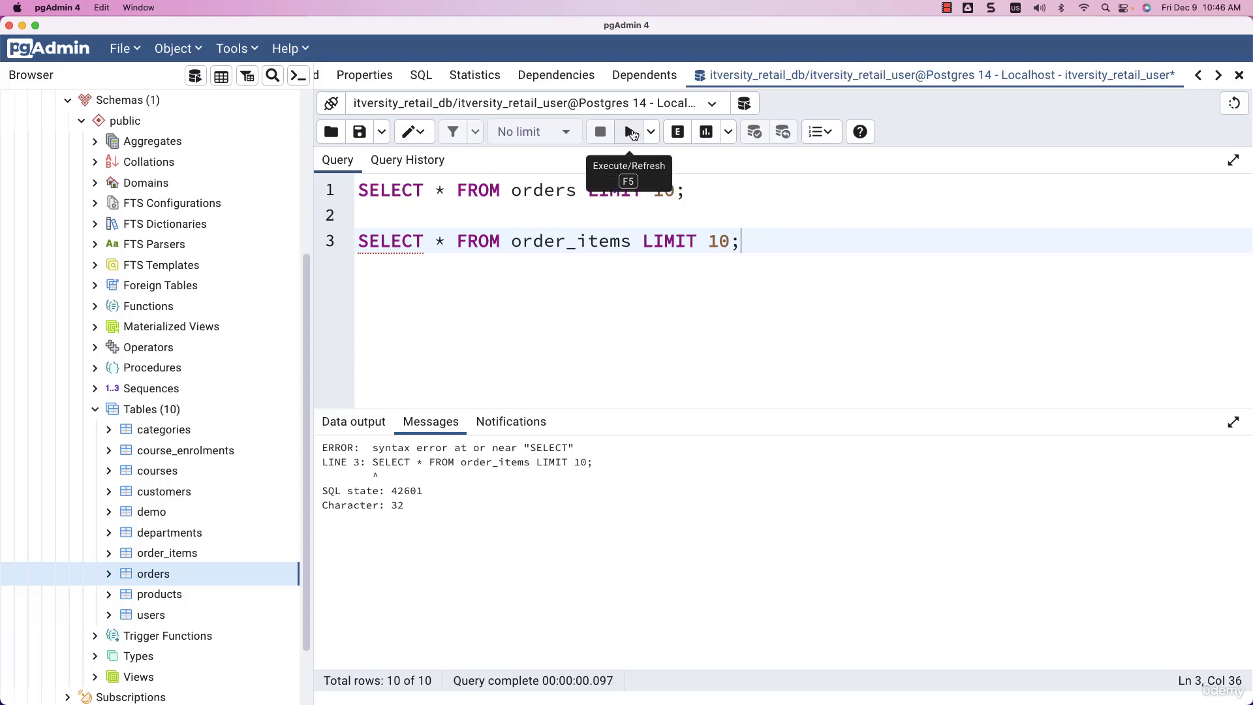
left_click(630, 133)
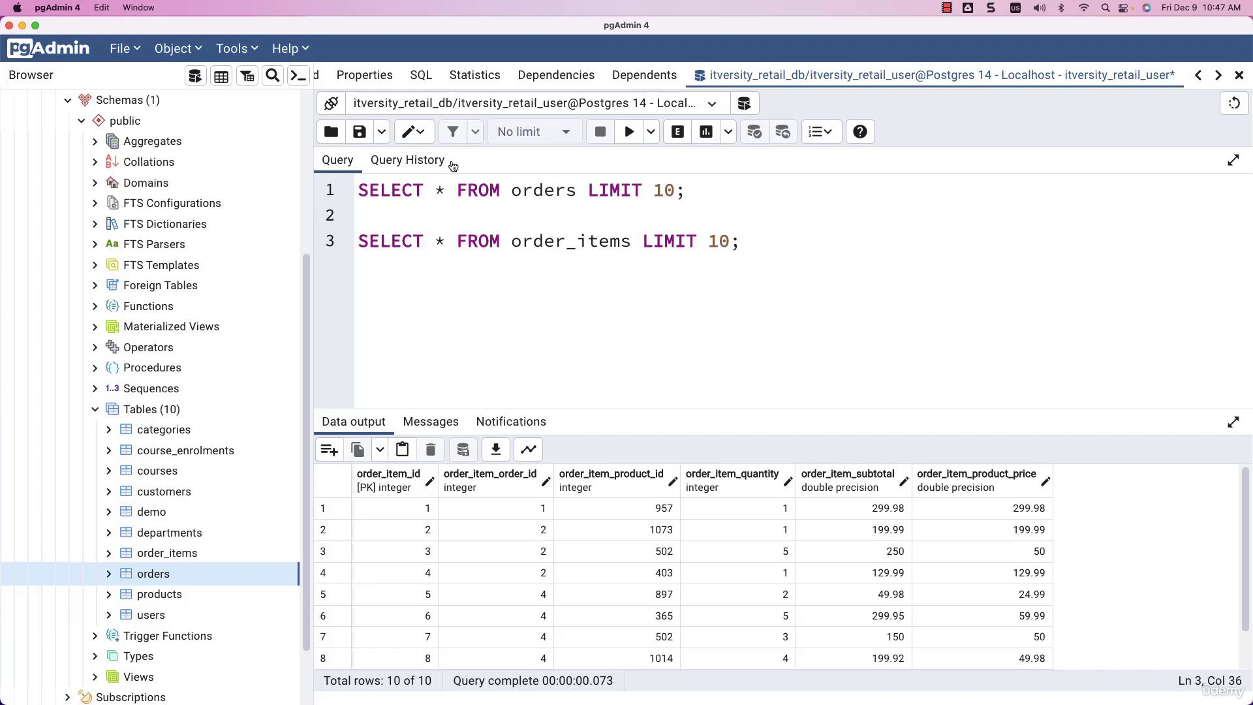
Examine the newest query history entry containing both SELECT statements and return to the editor
left_click(413, 163)
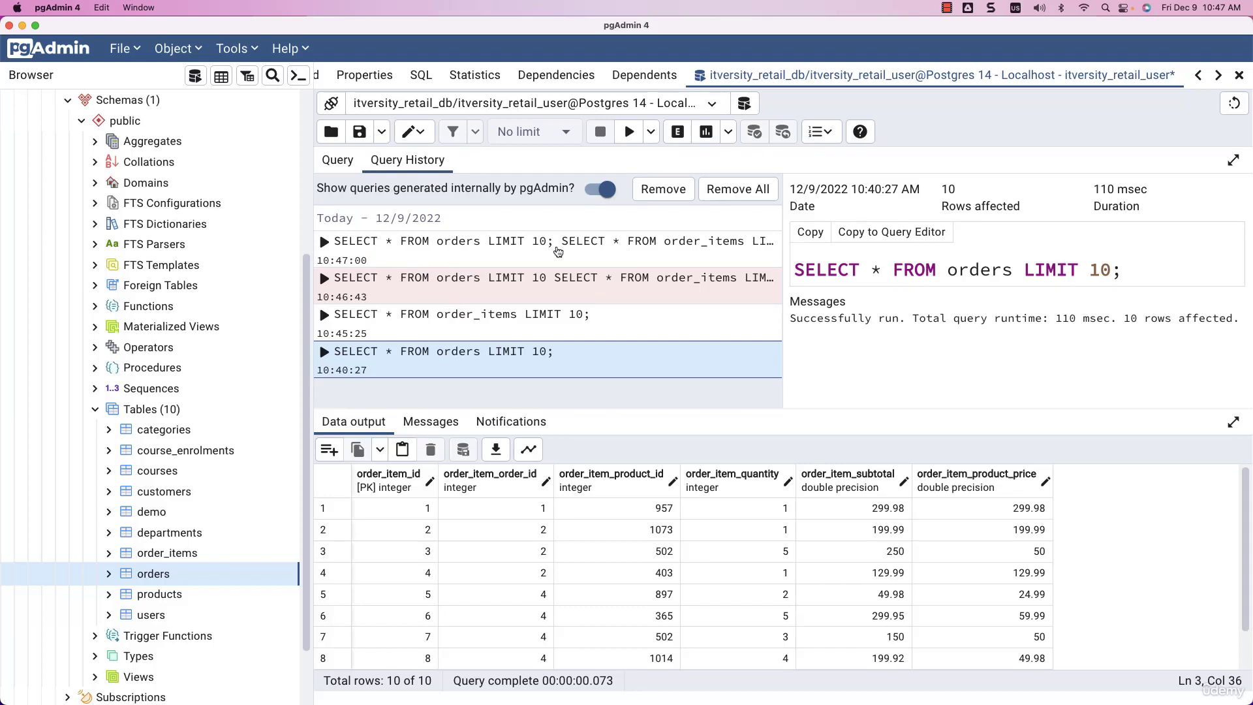
left_click(558, 252)
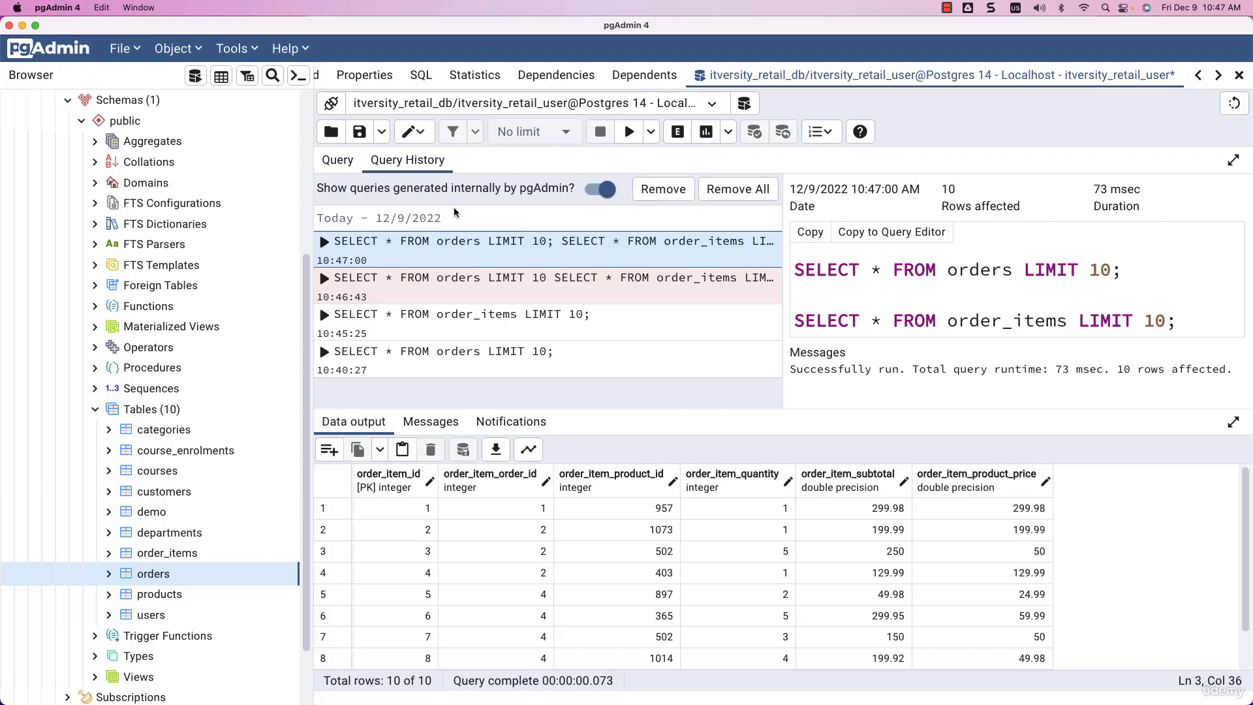
left_click(334, 163)
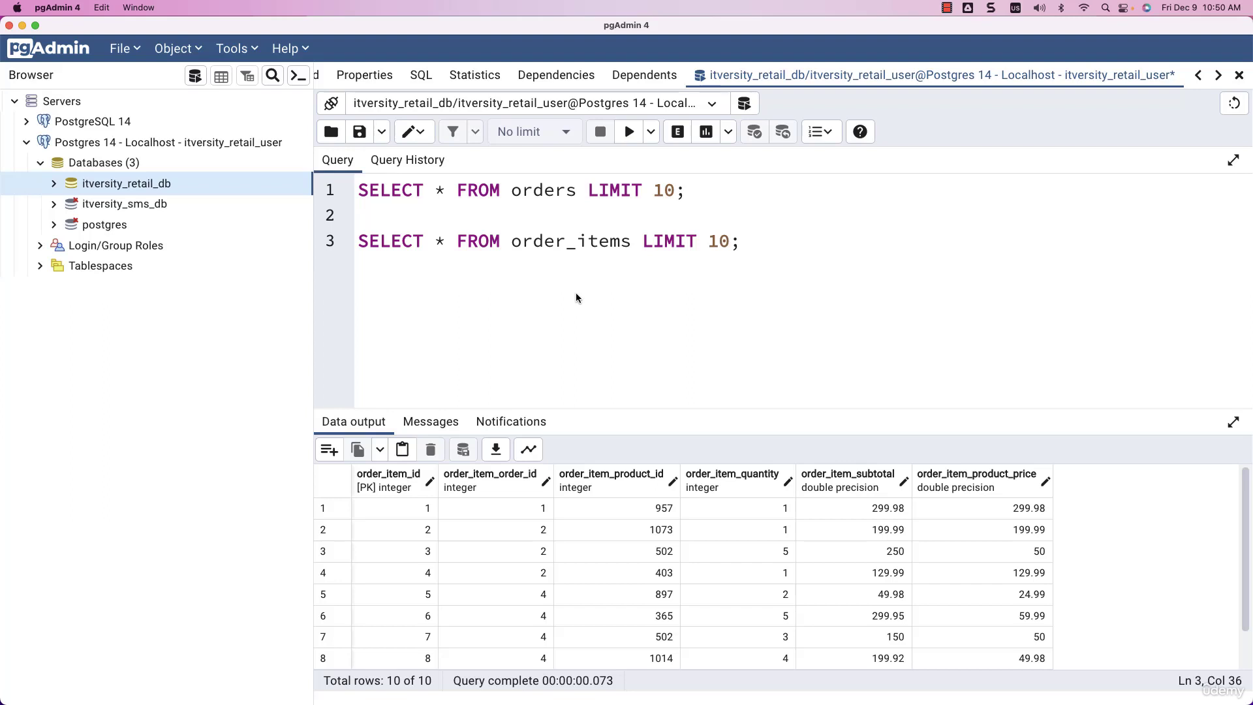
Expand the itversity_retail_db database in the object tree
left_click(54, 185)
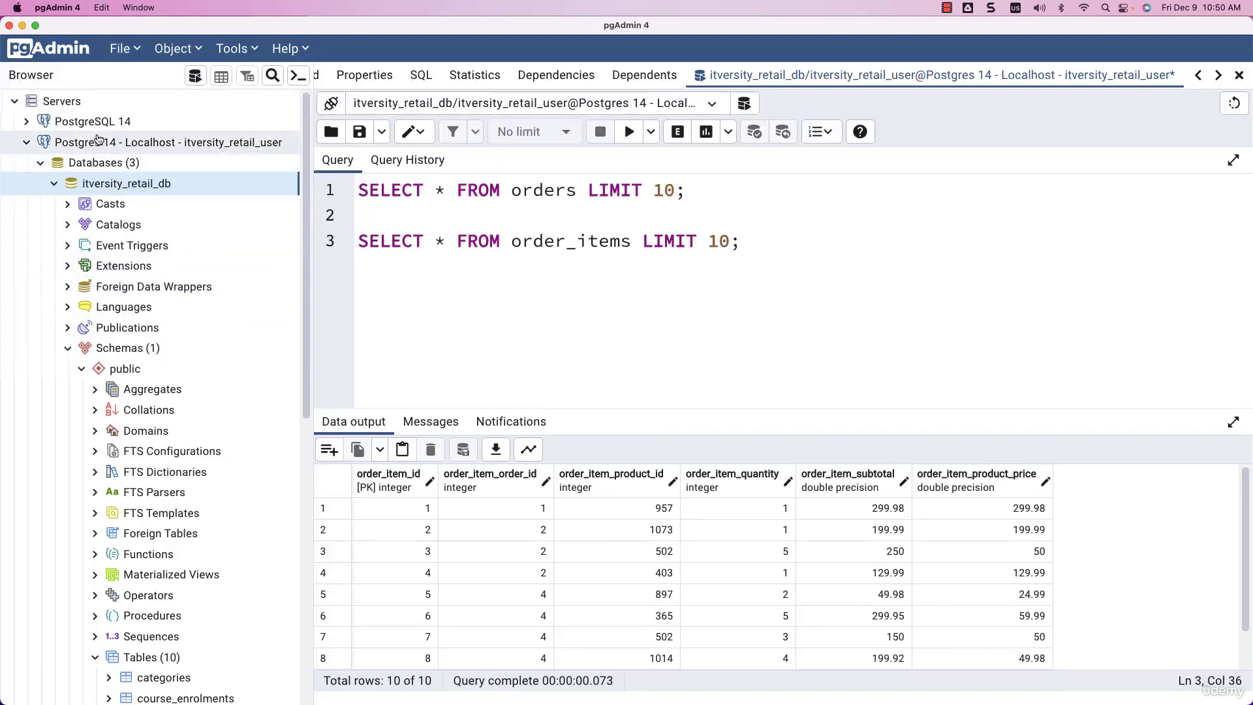
Examine the public schema's tables and the orders table's columns in the object tree, and collapse the itversity_retail_db database
scroll(134, 248, "down", 5)
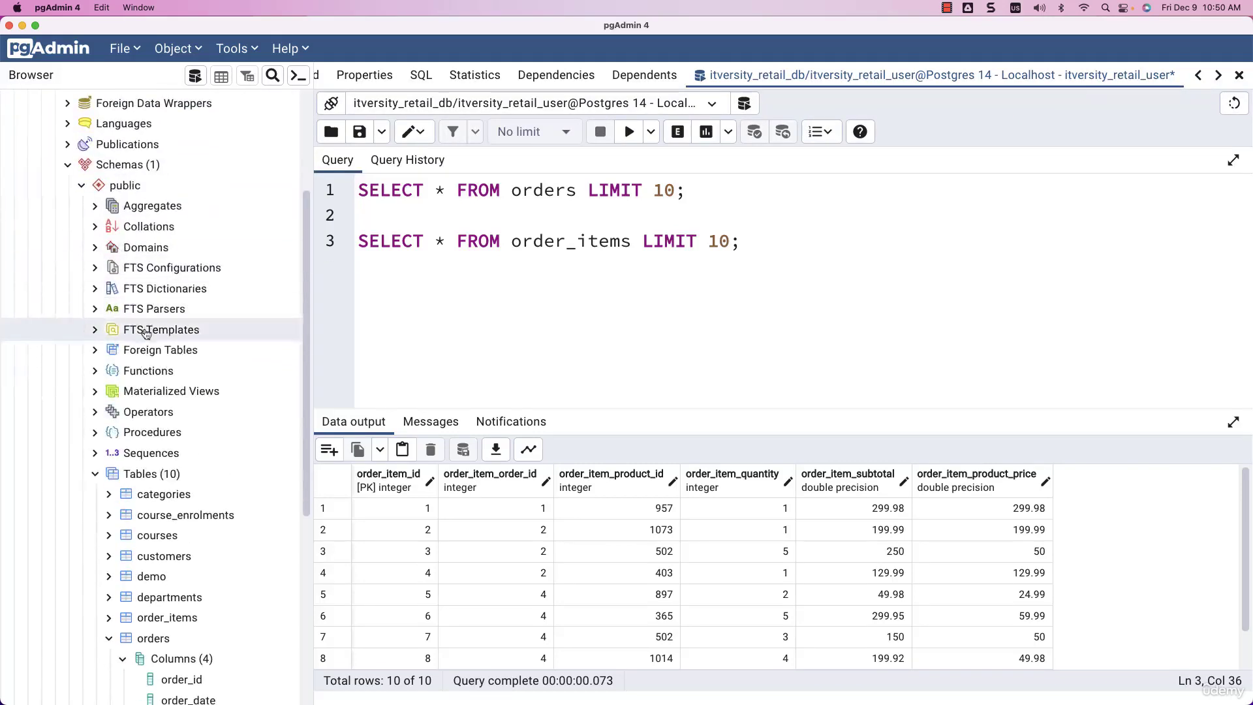
scroll(170, 480, "down", 1)
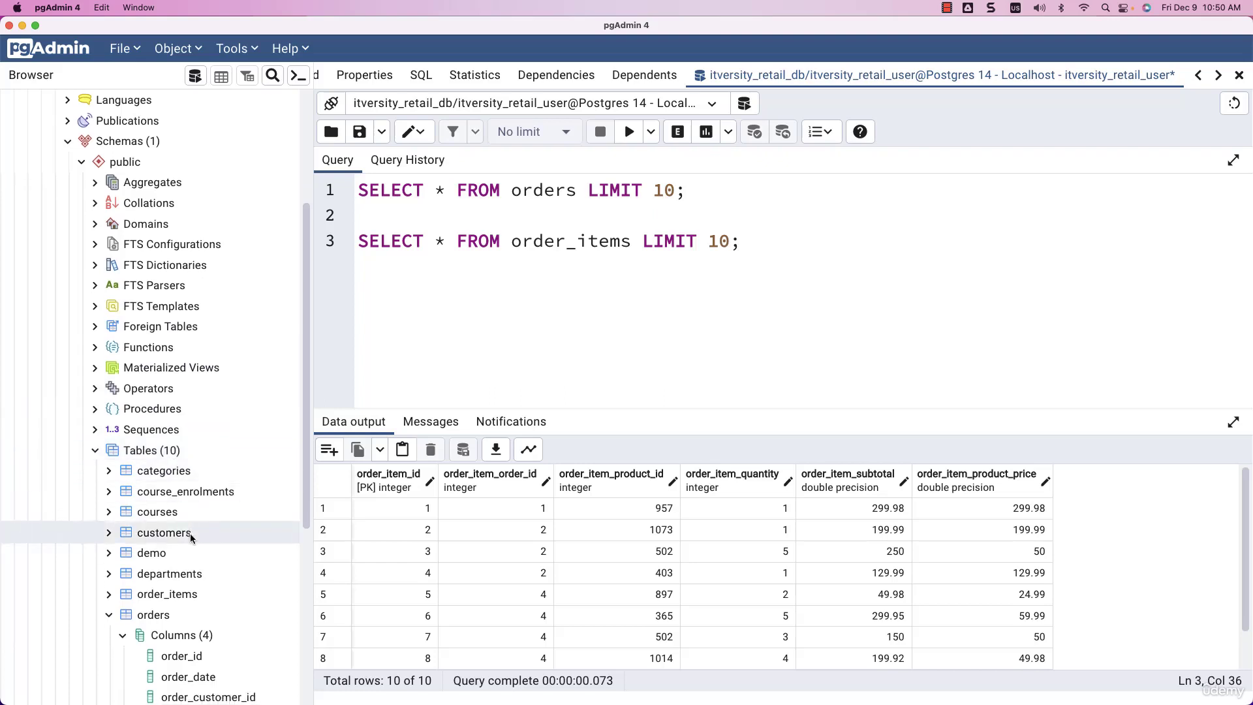
scroll(177, 587, "down", 2)
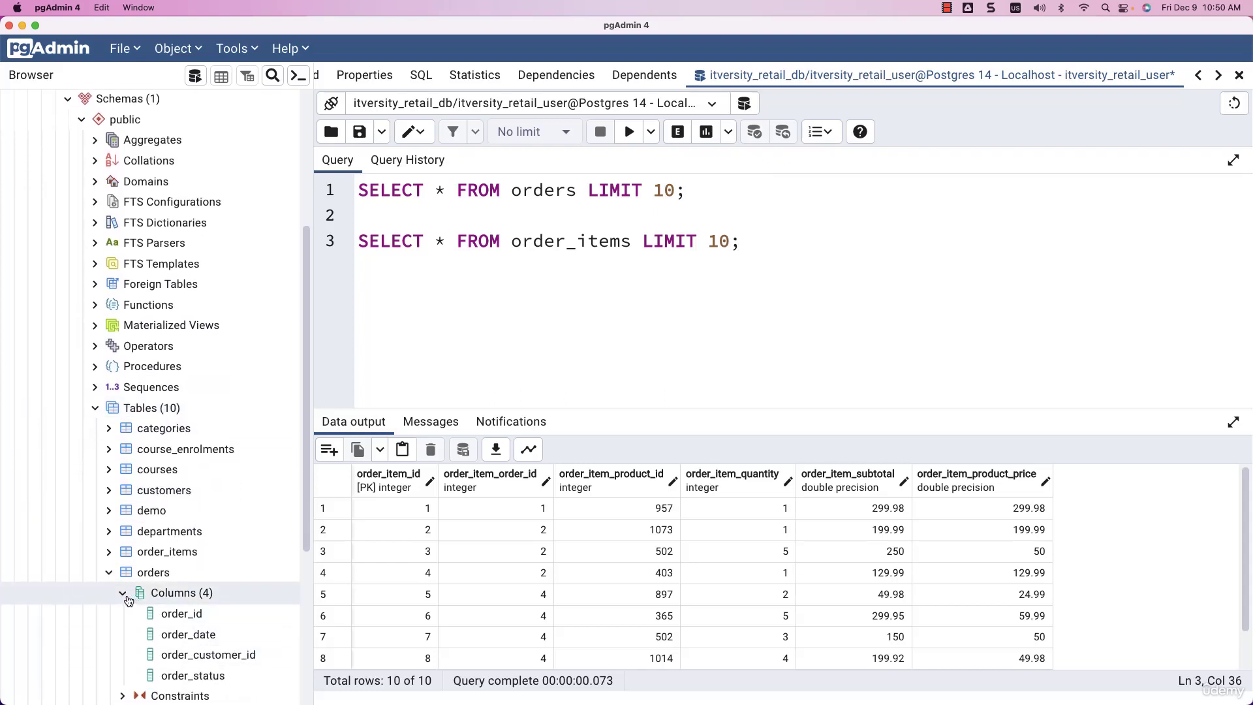
scroll(130, 203, "up", 10)
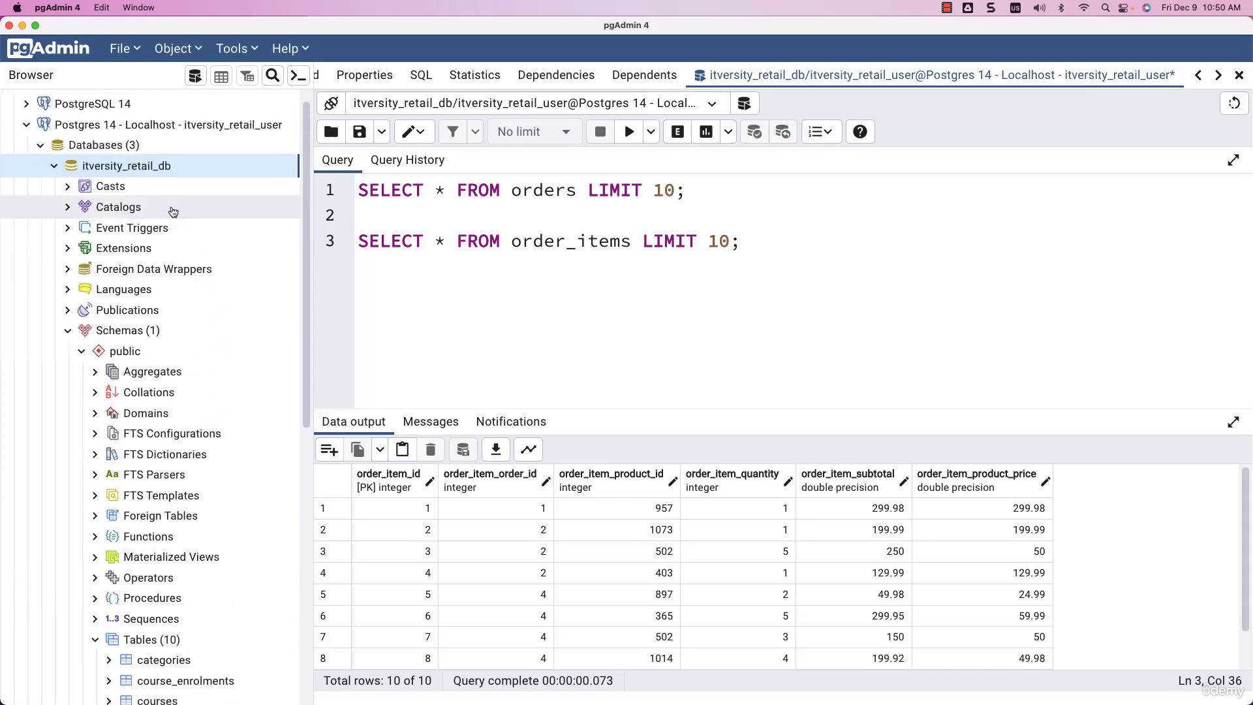
left_click(54, 183)
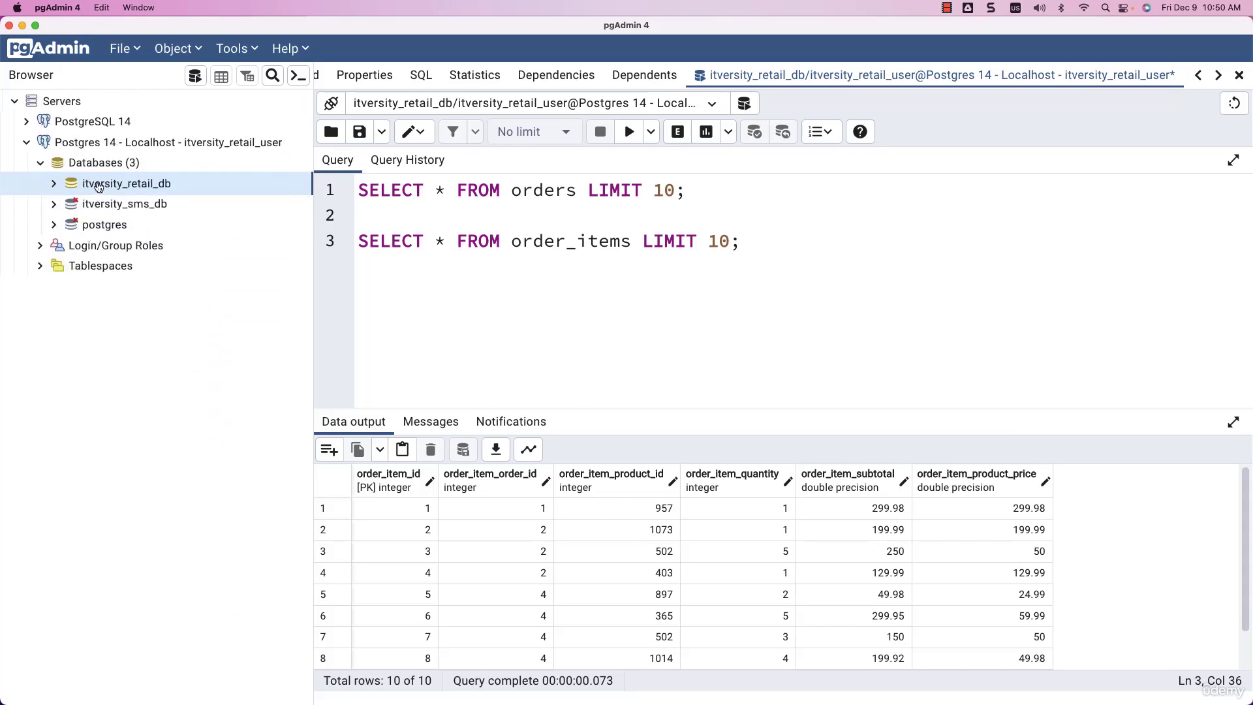
Show the actions available for the itversity_retail_db database and view the query history of the open query session
right_click(98, 185)
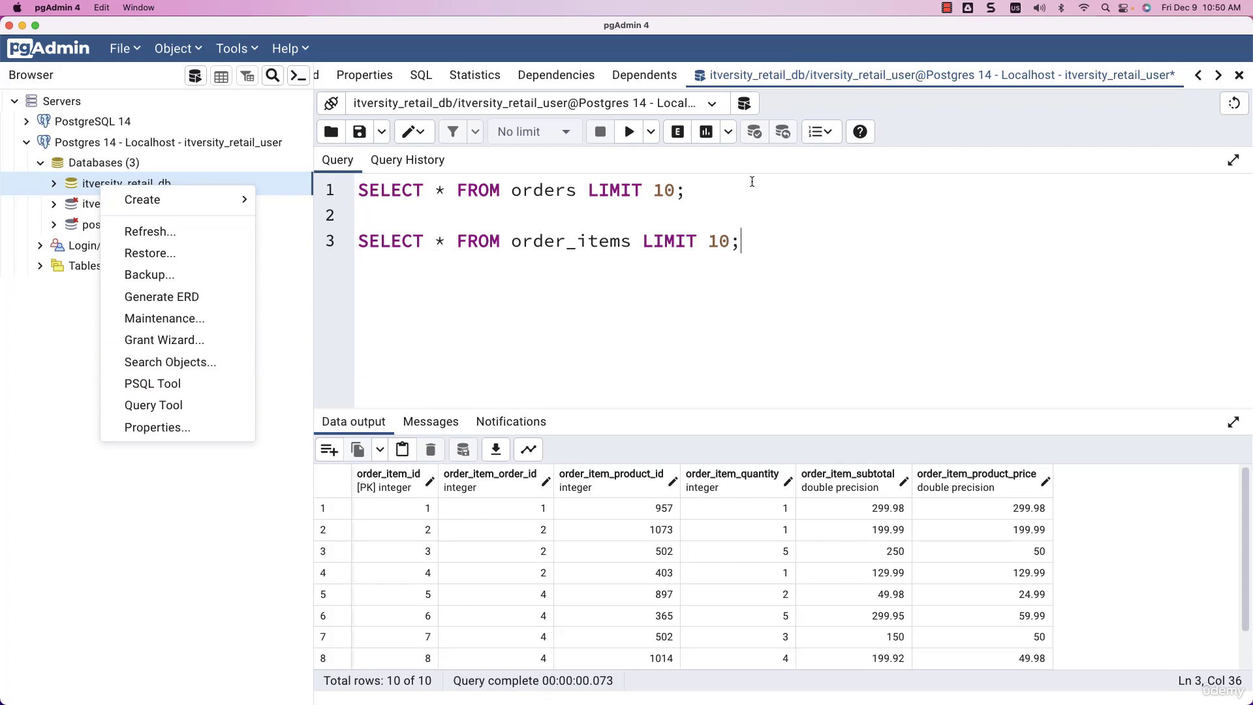
left_click_drag(783, 248, 359, 194)
left_click(500, 263)
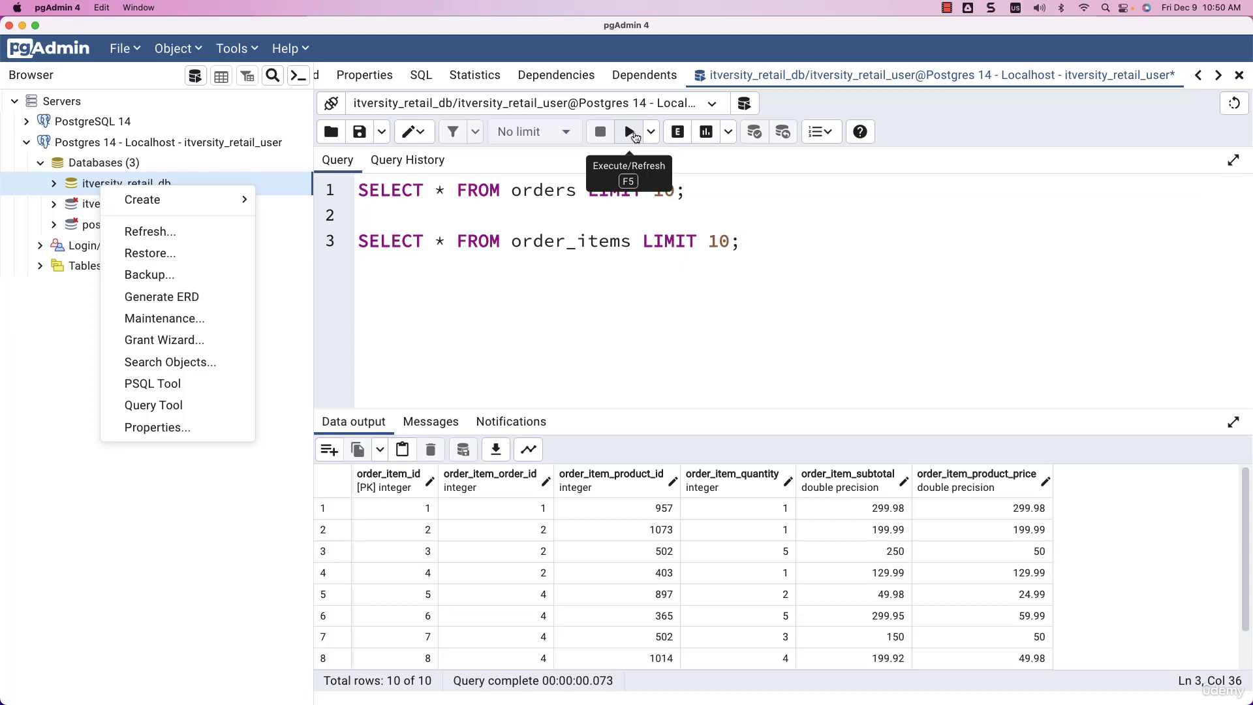
left_click(425, 161)
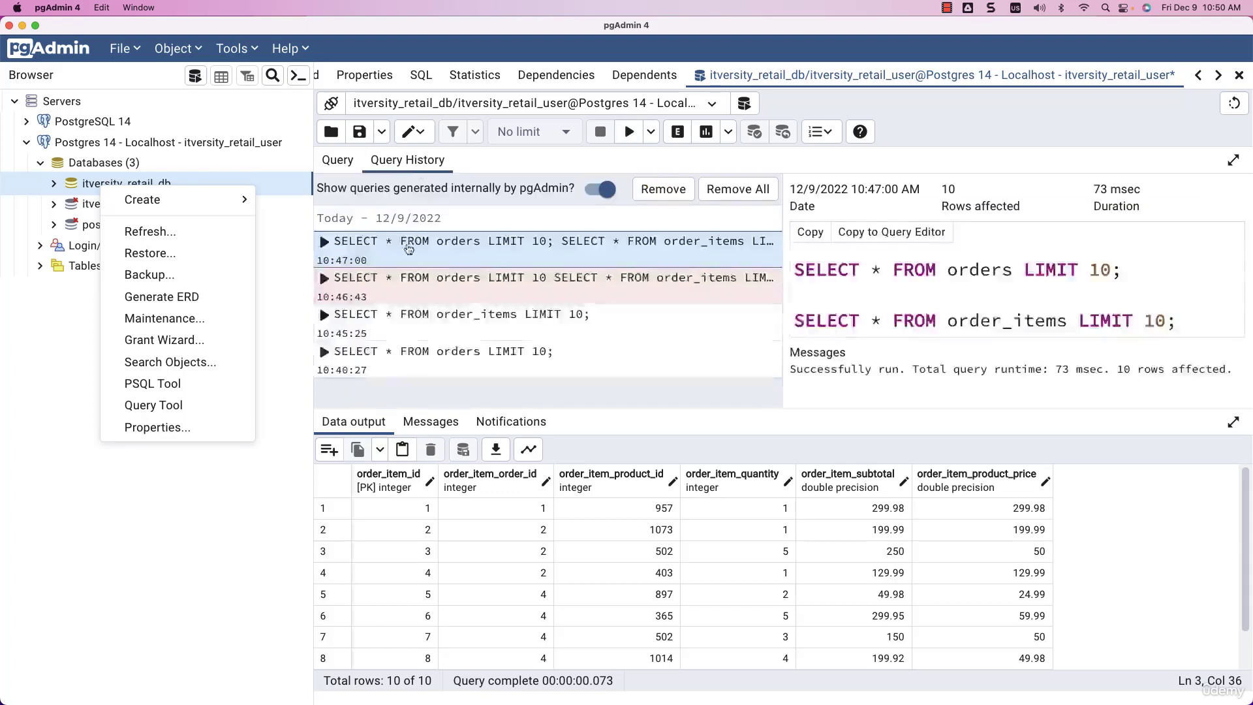